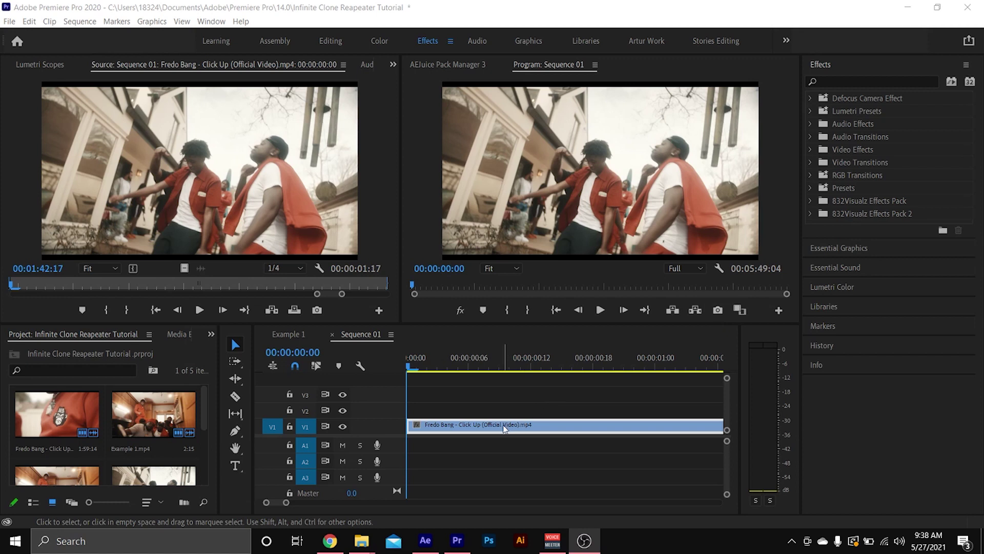
Step: Alt-drag the V1 music video clip onto V2 and bring up the copy's context menu
{"action": "scroll", "coordinate": [462, 423], "scroll_direction": "up", "scroll_amount": 3, "text": "alt"}
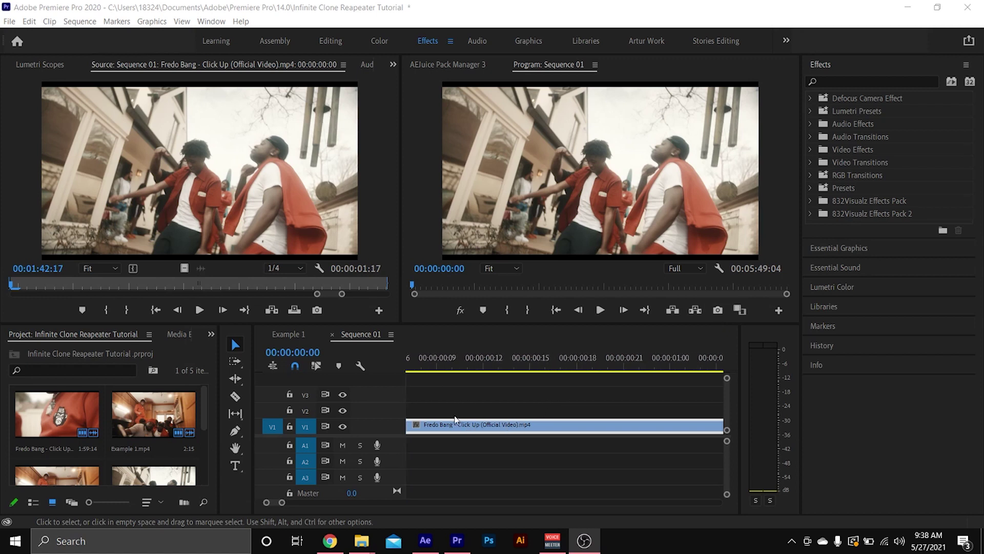
{"action": "scroll", "coordinate": [458, 431], "scroll_direction": "down", "scroll_amount": 3, "text": "alt"}
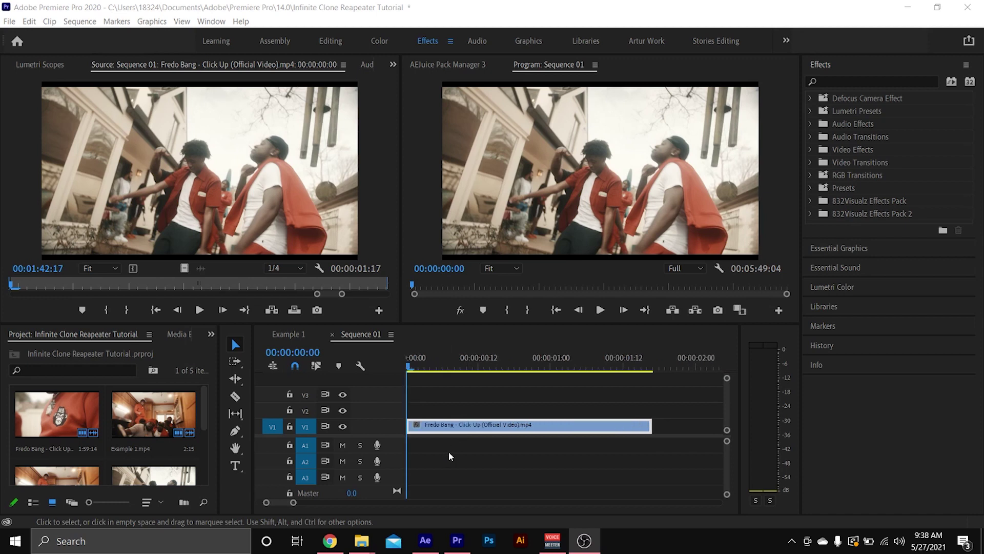
{"action": "scroll", "coordinate": [450, 449], "scroll_direction": "up", "scroll_amount": 3, "text": "alt"}
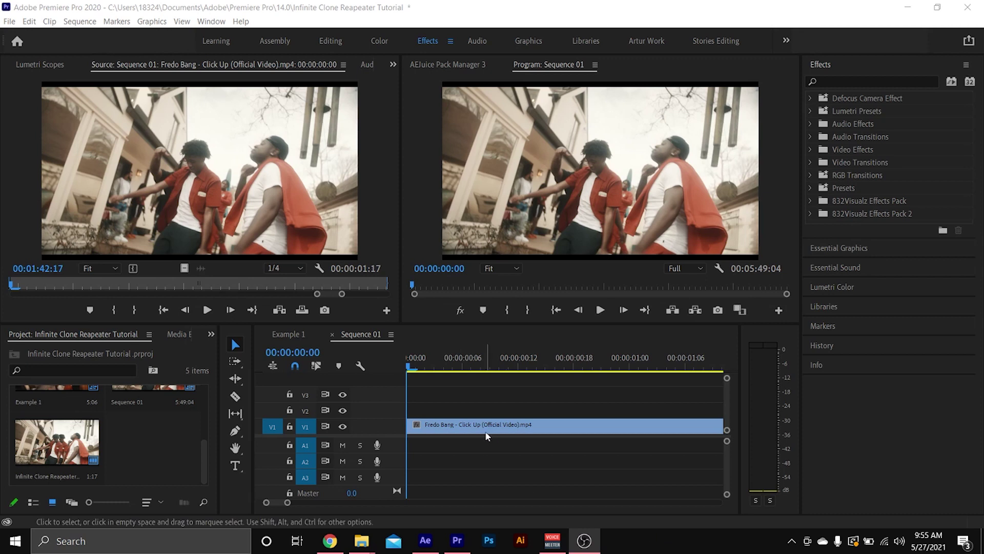
{"action": "left_click", "coordinate": [519, 424]}
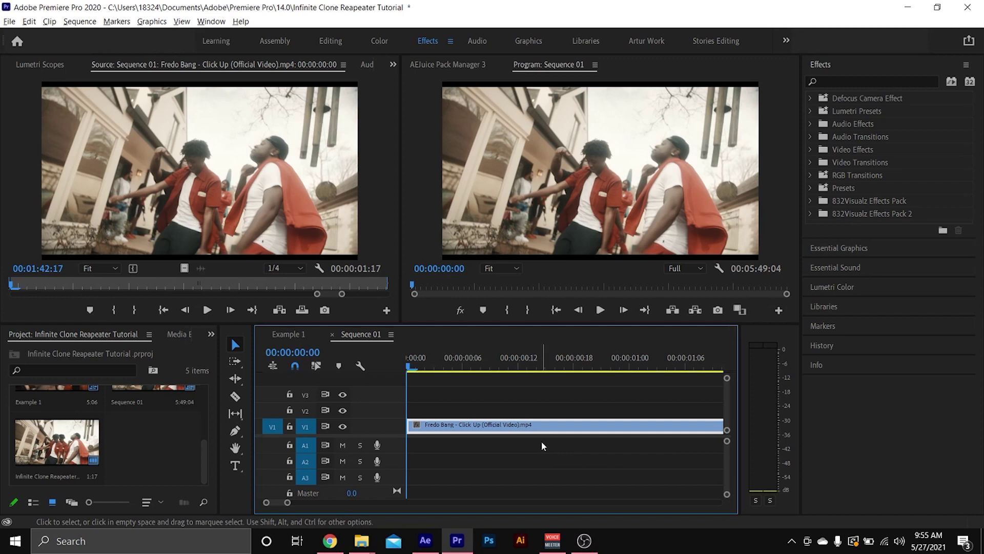
{"action": "mouse_move", "coordinate": [540, 430]}
{"action": "left_mouse_down"}
{"action": "mouse_move", "coordinate": [542, 402]}
{"action": "mouse_move", "coordinate": [542, 410]}
{"action": "left_mouse_up"}
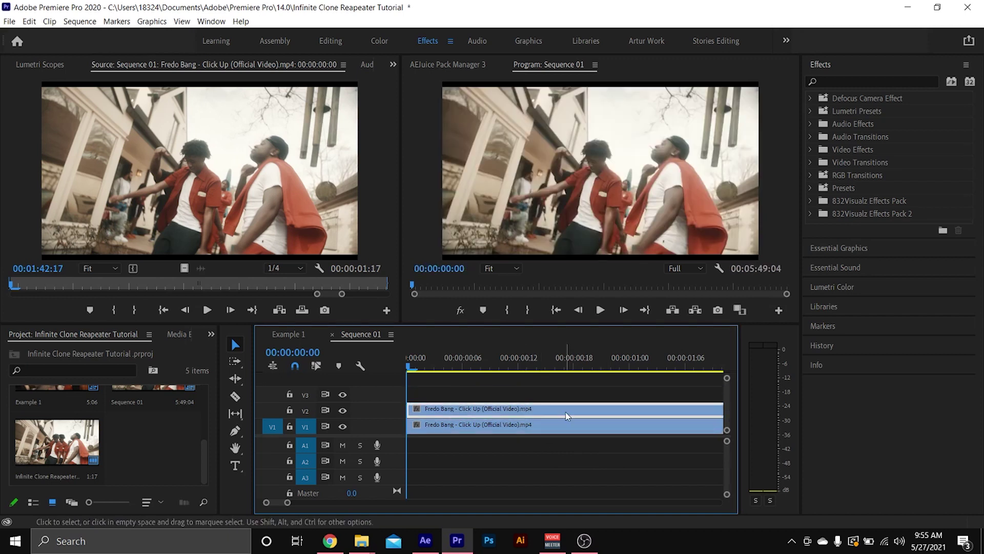
{"action": "right_click", "coordinate": [567, 413]}
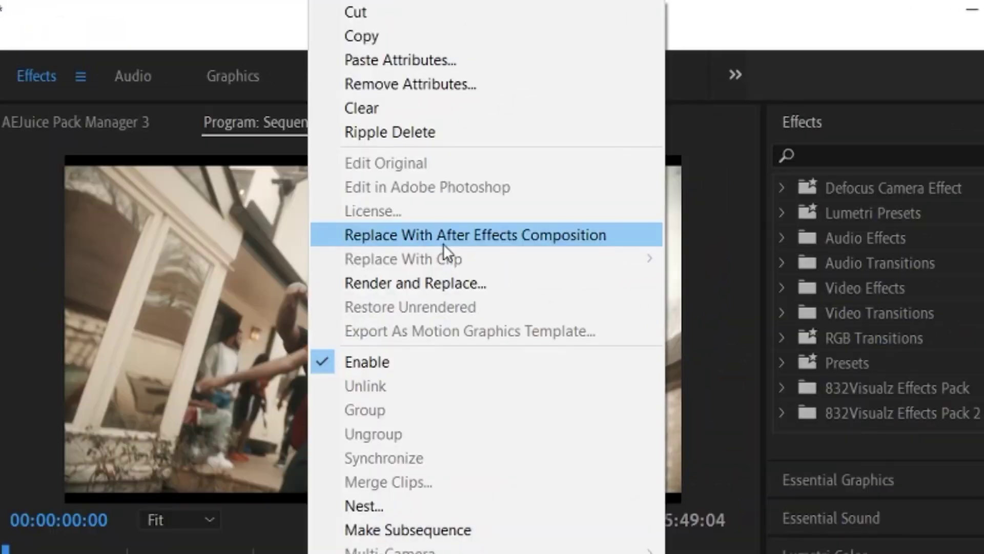
Step: Replace the V2 copy with a linked After Effects composition and preview its first frames
{"action": "left_click", "coordinate": [636, 123]}
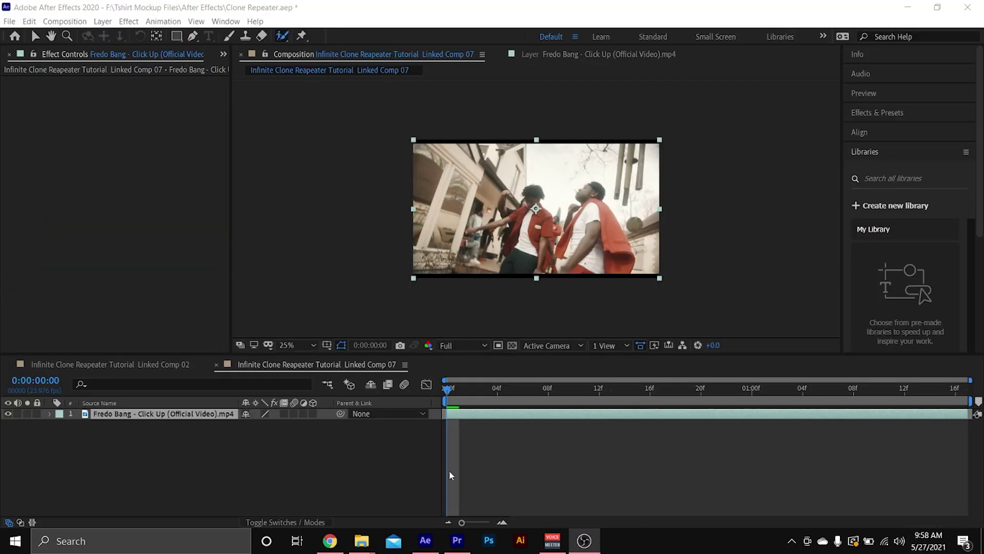
{"action": "left_click_drag", "start_coordinate": [452, 402], "coordinate": [563, 419]}
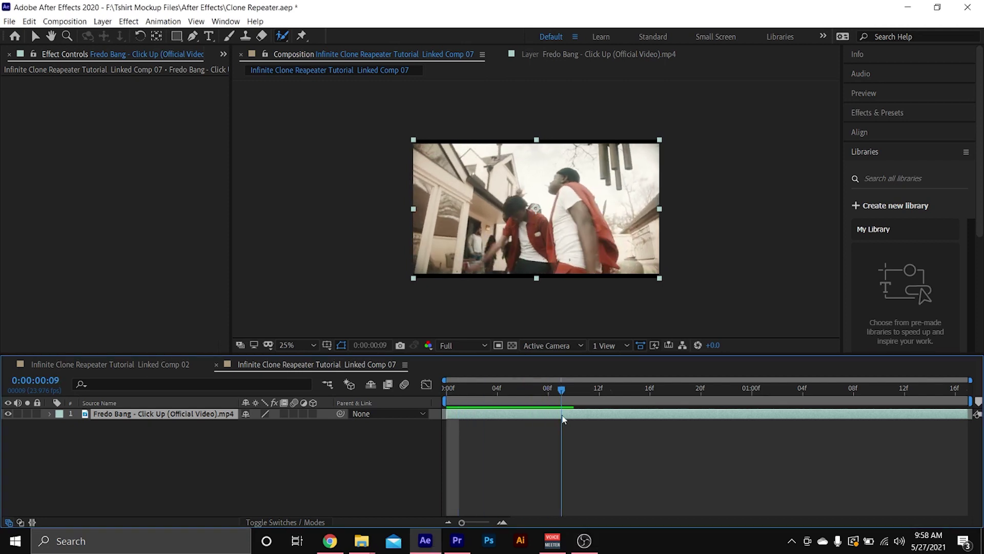
{"action": "key", "text": "Home"}
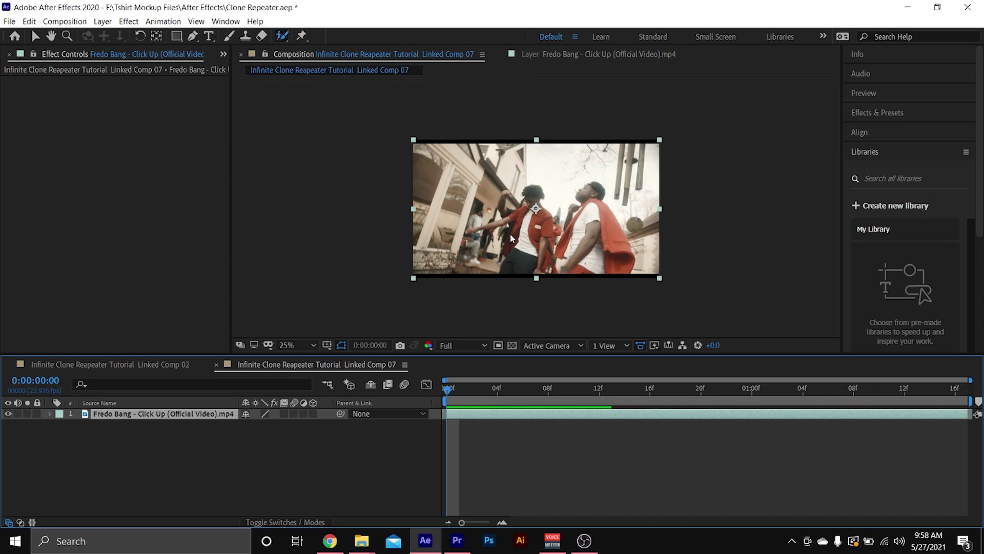
Step: Split the layer at frame 12, then select layer 1 back at the first frame
{"action": "left_click_drag", "start_coordinate": [610, 400], "coordinate": [600, 403]}
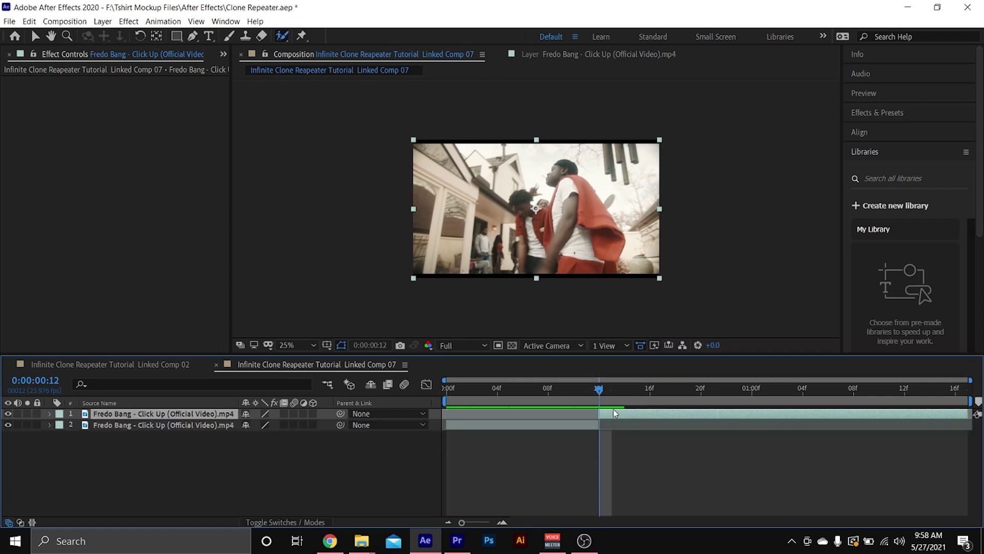
{"action": "key", "text": "ctrl+shift+d"}
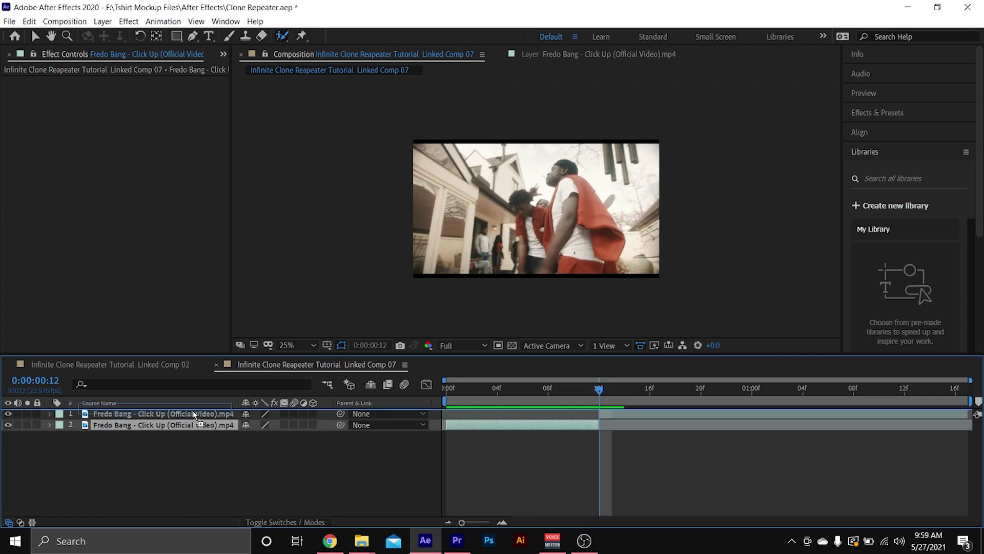
{"action": "left_click", "coordinate": [193, 413]}
{"action": "left_click_drag", "start_coordinate": [565, 392], "coordinate": [446, 392]}
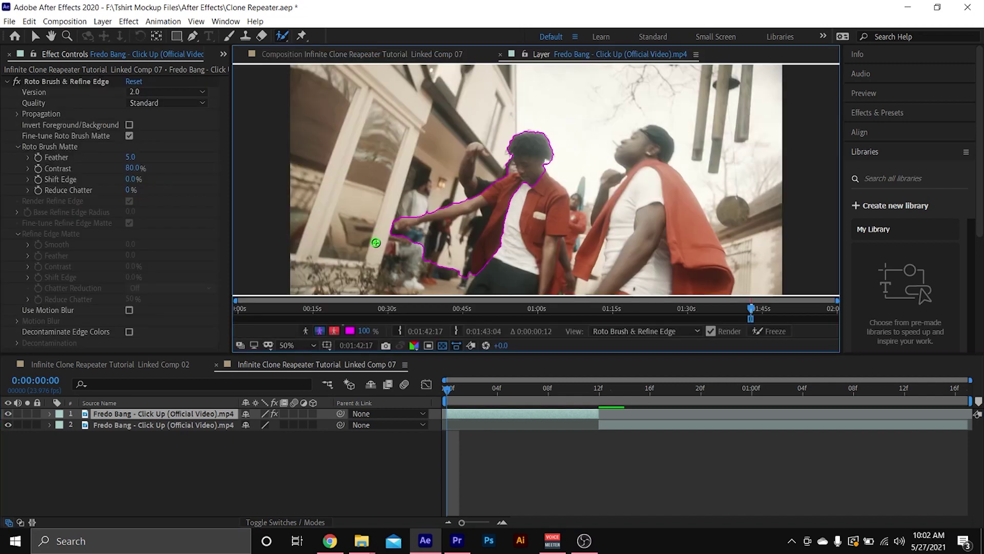
Step: Paint Roto Brush strokes over the man's arm and back, checking the matte across frames
{"action": "left_click_drag", "start_coordinate": [390, 246], "coordinate": [437, 229]}
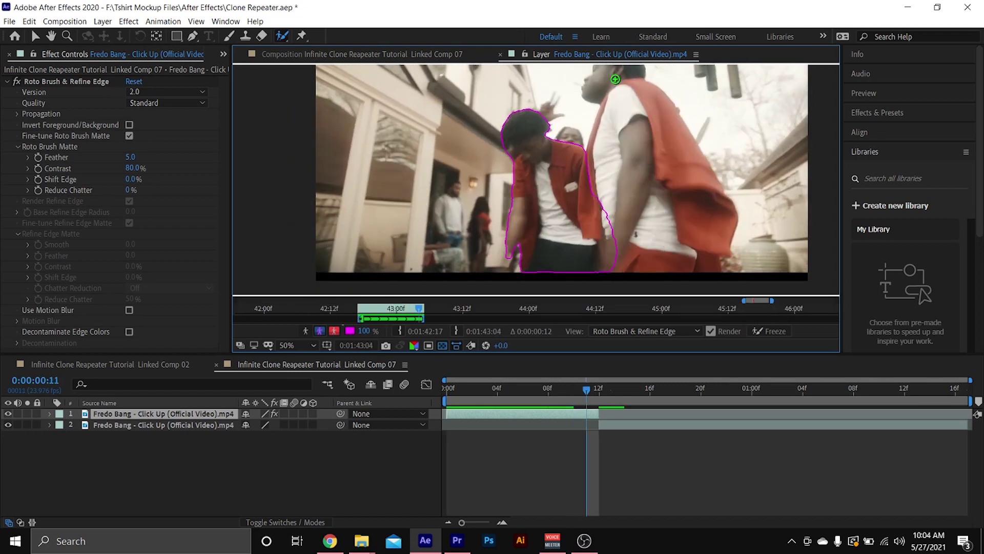
{"action": "key", "text": "Page_Down"}
{"action": "left_click_drag", "start_coordinate": [546, 149], "coordinate": [587, 251]}
{"action": "key", "text": "Page_Down"}
{"action": "key", "text": "Page_Down"}
{"action": "key", "text": "Page_Down"}
{"action": "key", "text": "Page_Up"}
{"action": "key", "text": "Page_Up"}
{"action": "key", "text": "Page_Up"}
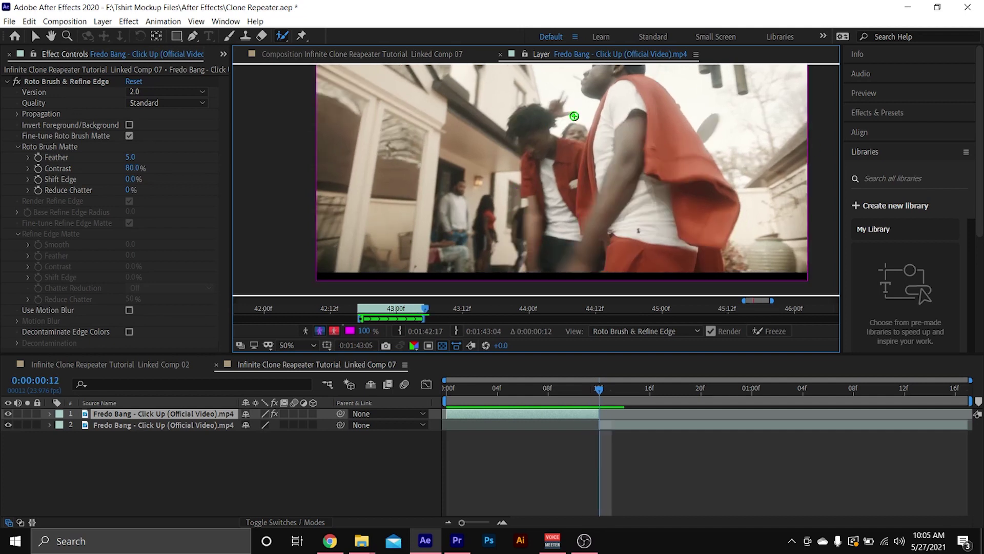
{"action": "key", "text": "Page_Down"}
{"action": "key", "text": "Page_Down"}
{"action": "key", "text": "Page_Down"}
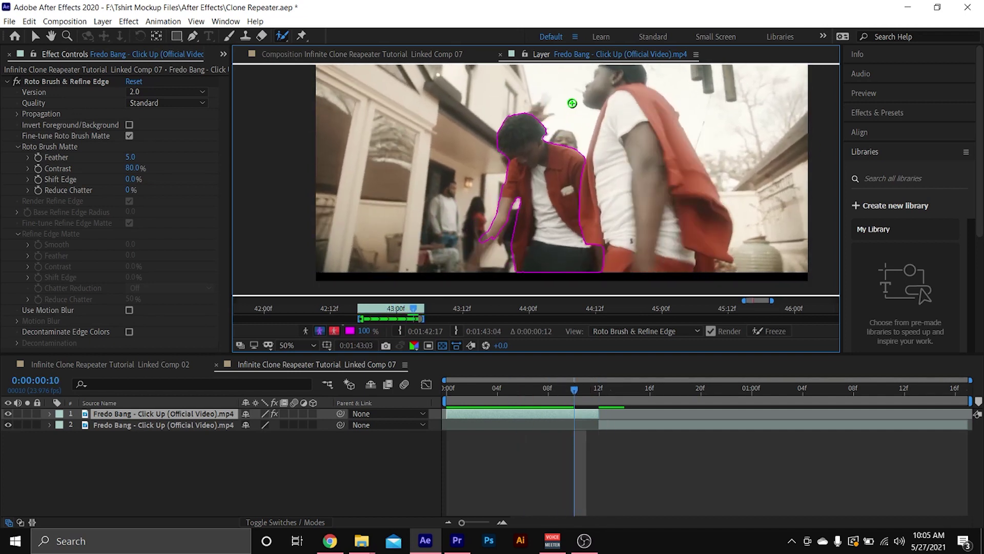
Step: Freeze the Roto Brush matte and view the cut-out from the composition's first frame
{"action": "left_click", "coordinate": [769, 331]}
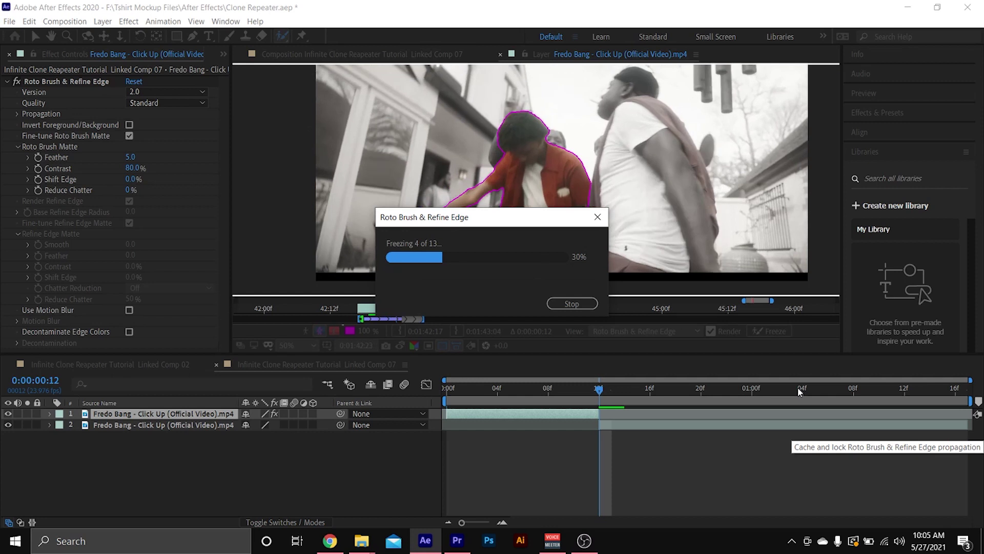
{"action": "left_click", "coordinate": [439, 54]}
{"action": "key", "text": "Home"}
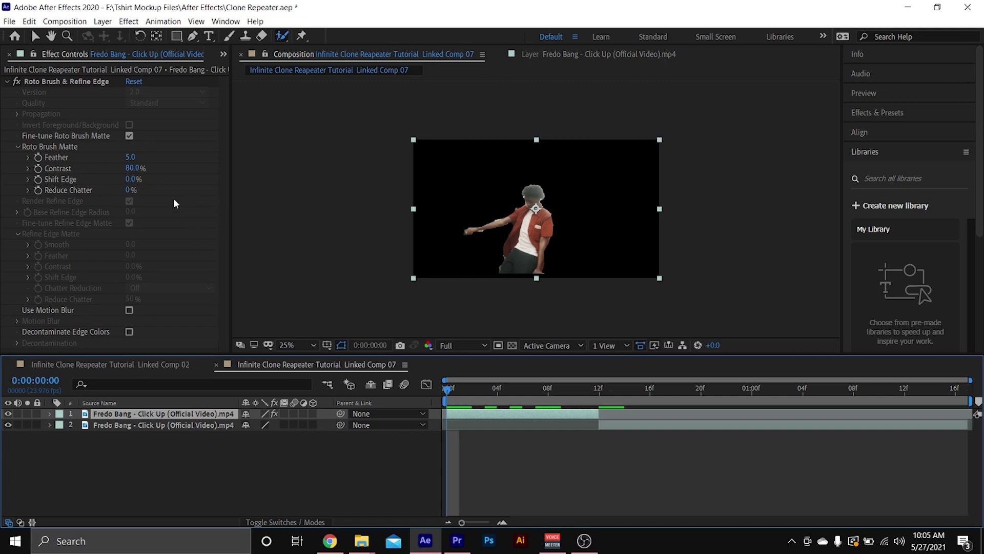
Step: Increase the matte feather on layer 1 and toggle its visibility to check the edge
{"action": "mouse_move", "coordinate": [133, 165]}
{"action": "left_mouse_down"}
{"action": "mouse_move", "coordinate": [131, 182]}
{"action": "mouse_move", "coordinate": [102, 188]}
{"action": "mouse_move", "coordinate": [113, 164]}
{"action": "mouse_move", "coordinate": [125, 167]}
{"action": "left_mouse_up"}
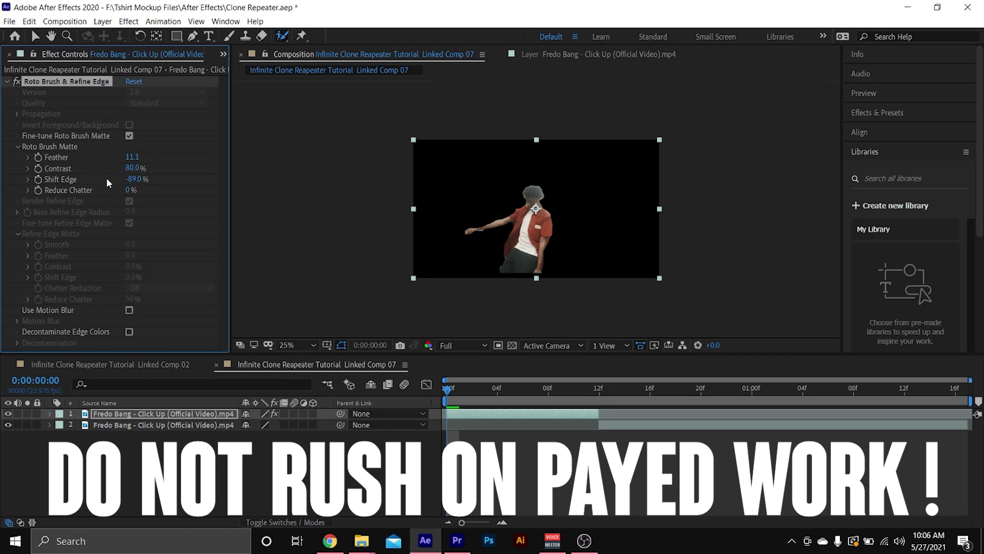
{"action": "left_click", "coordinate": [481, 419]}
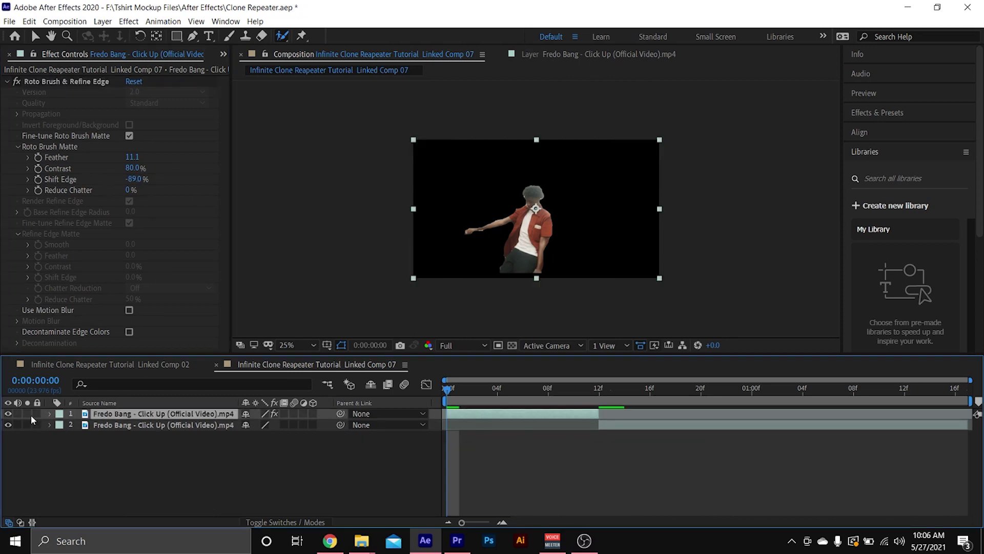
{"action": "left_click", "coordinate": [11, 413]}
{"action": "left_click", "coordinate": [10, 413]}
Step: Duplicate layer 1 and delete the Roto Brush effect from the copy to restore the full scene
{"action": "key", "text": "ctrl+d"}
{"action": "left_click", "coordinate": [154, 424]}
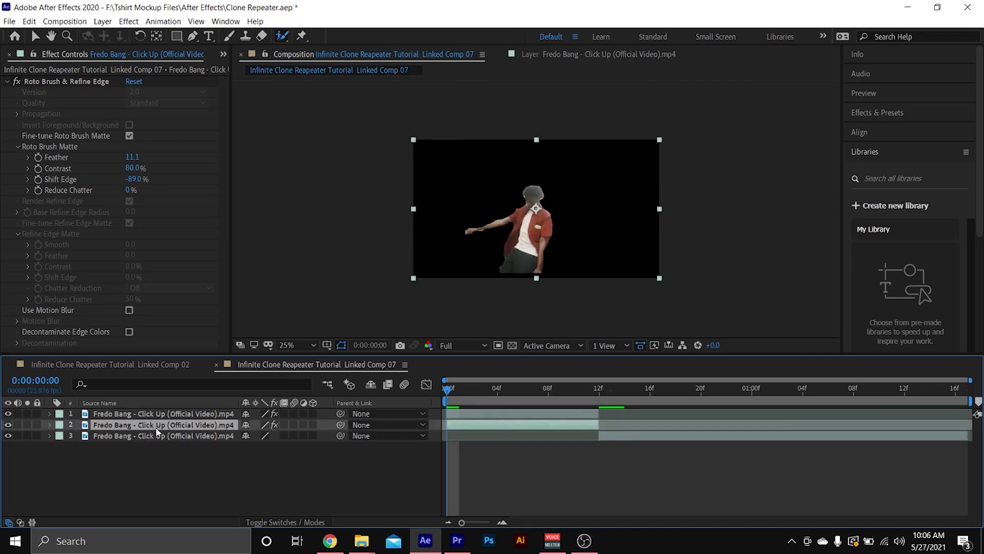
{"action": "left_click", "coordinate": [82, 85]}
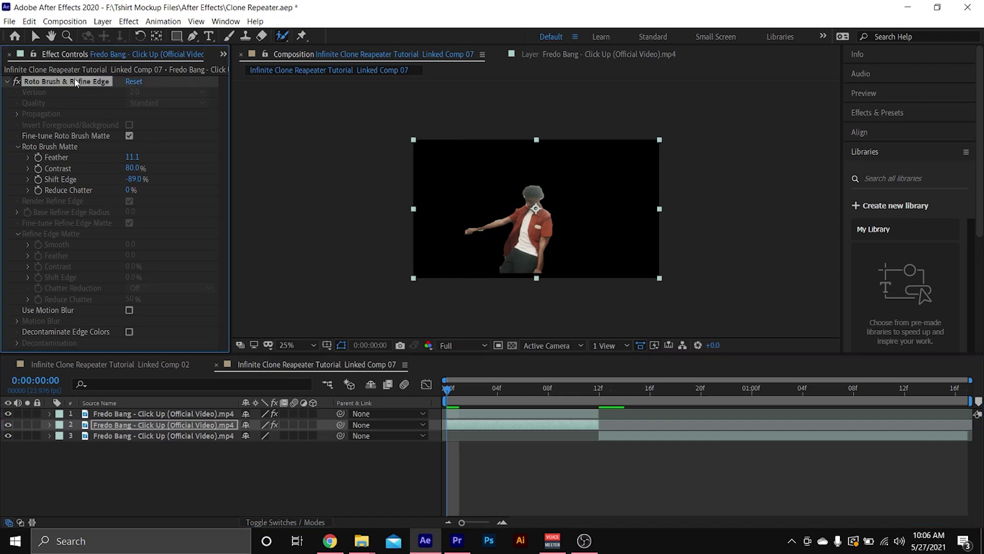
{"action": "key", "text": "Delete"}
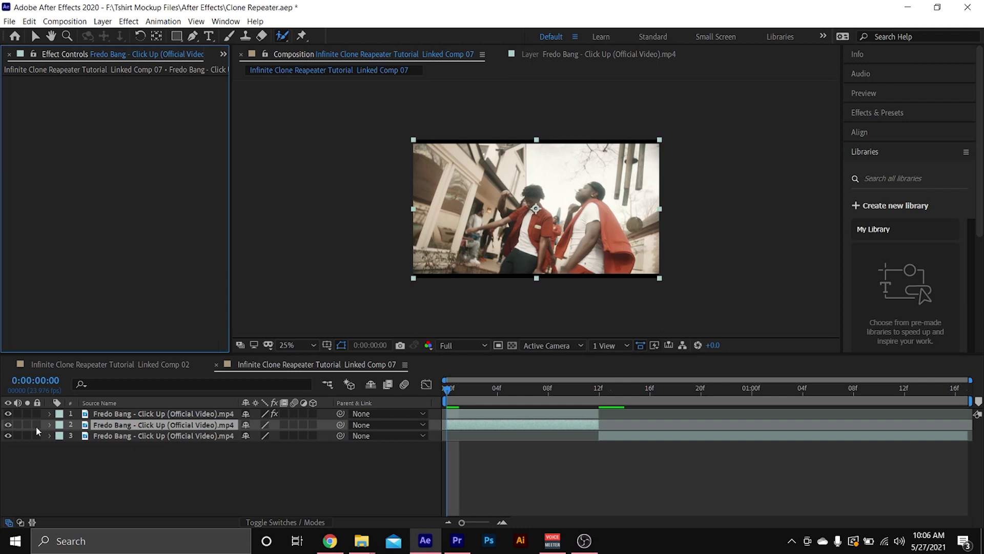
{"action": "left_click", "coordinate": [8, 424]}
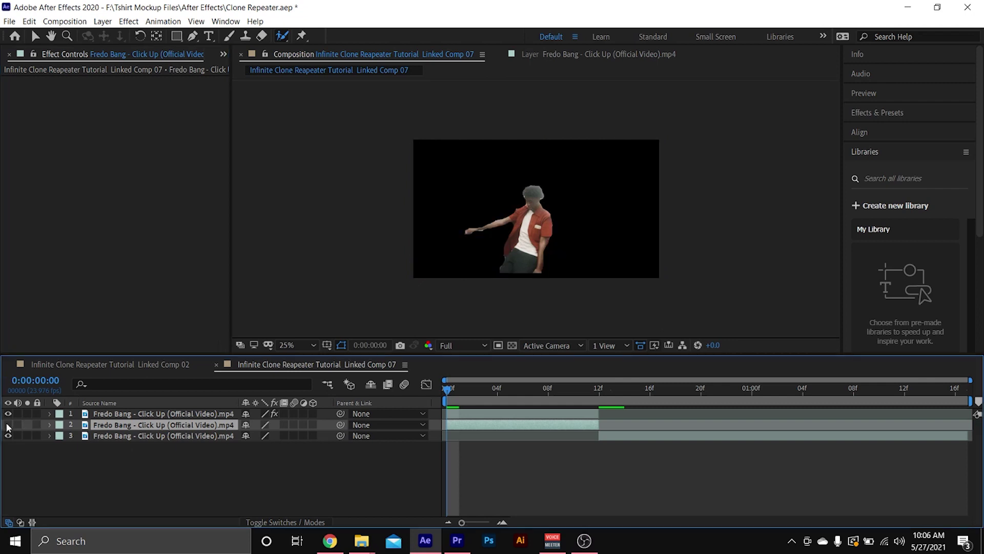
{"action": "left_click", "coordinate": [8, 425]}
{"action": "left_click", "coordinate": [8, 413]}
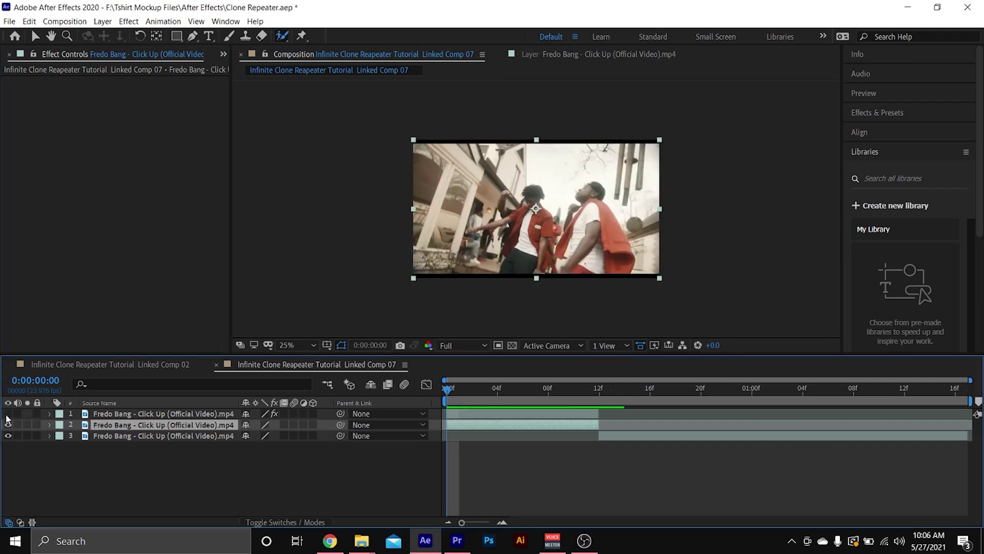
{"action": "left_click", "coordinate": [7, 413]}
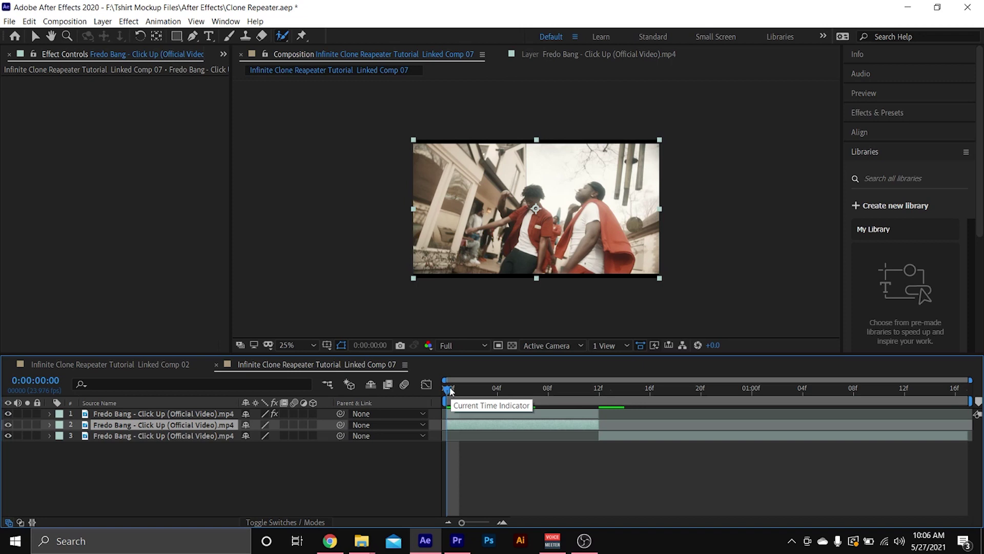
{"action": "left_click", "coordinate": [177, 414]}
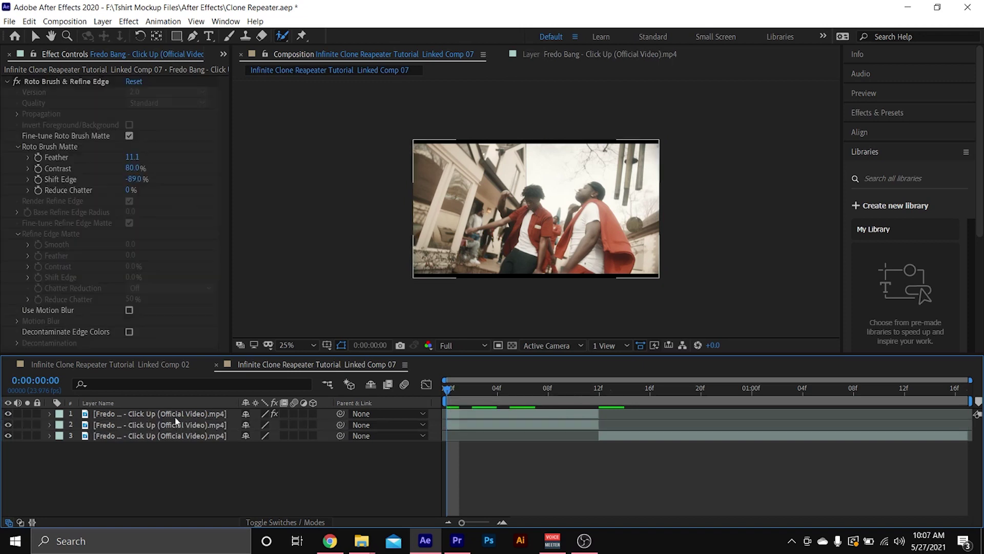
Step: Rename the top layer 'Original Clone' and give it a purple label
{"action": "right_click", "coordinate": [176, 415]}
{"action": "left_click", "coordinate": [208, 396]}
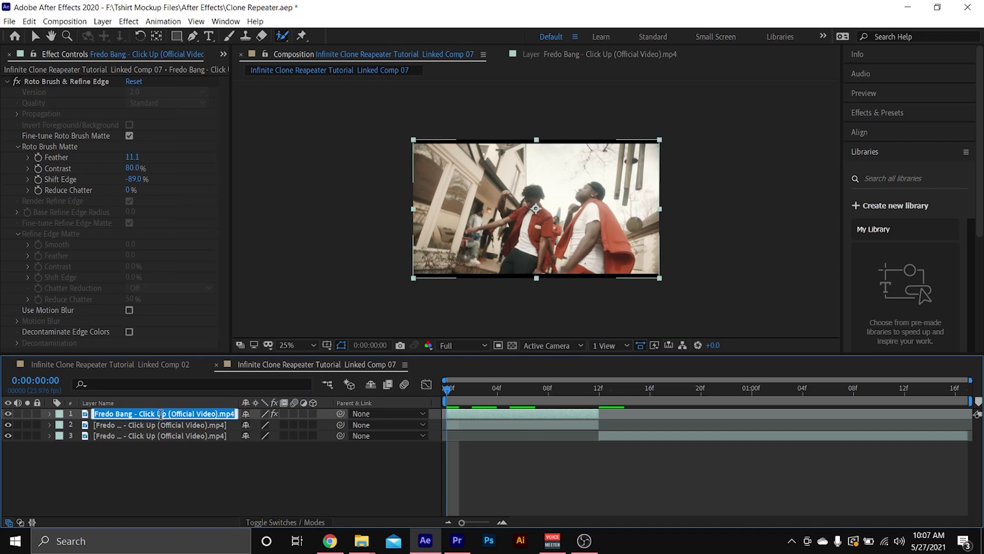
{"action": "type", "text": "O"}
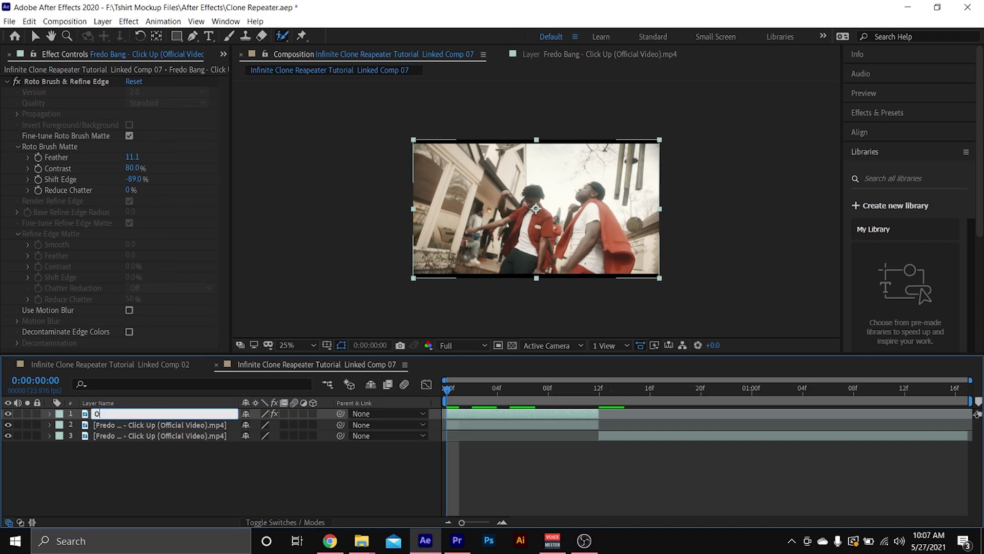
{"action": "type", "text": "riginal Clone"}
{"action": "key", "text": "Return"}
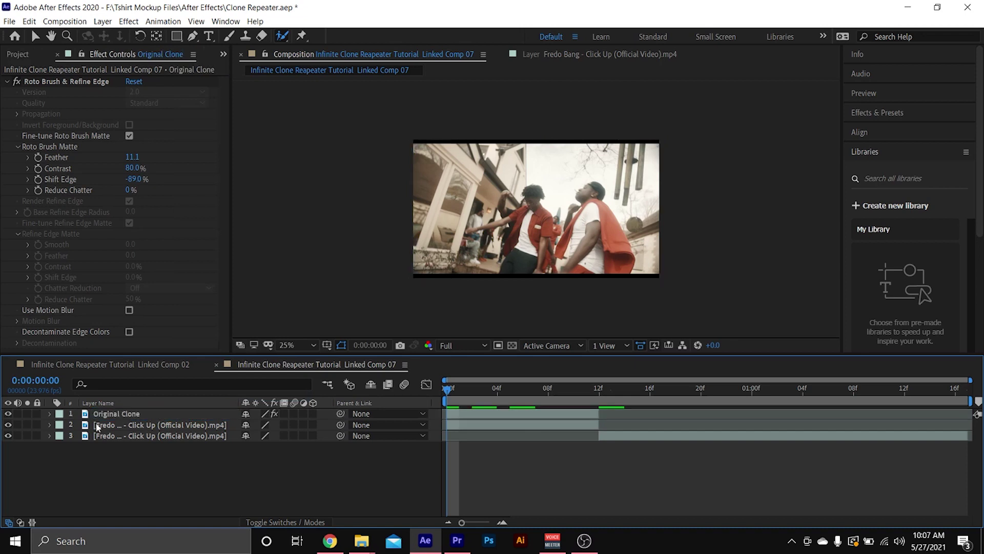
{"action": "left_click", "coordinate": [61, 413]}
{"action": "left_click", "coordinate": [88, 462]}
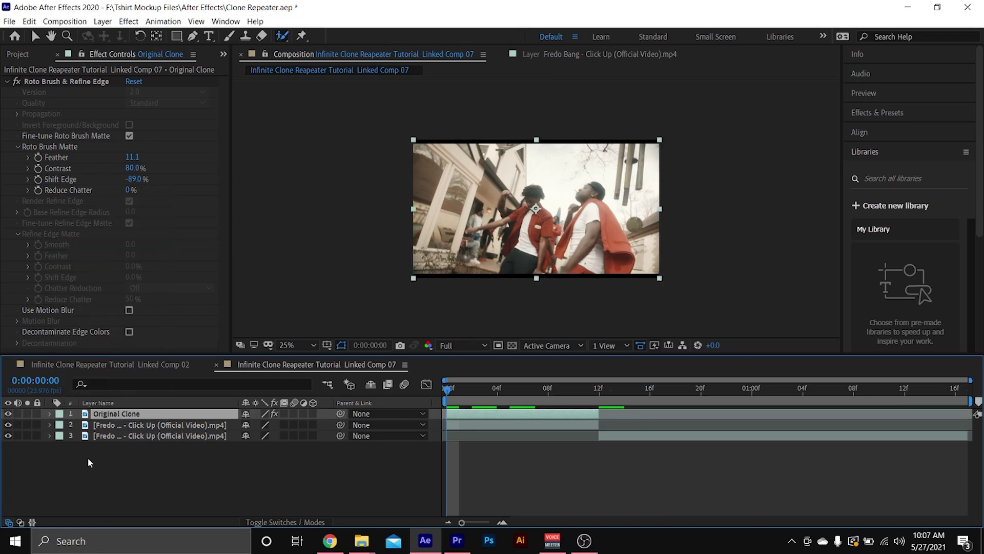
{"action": "left_click", "coordinate": [61, 418]}
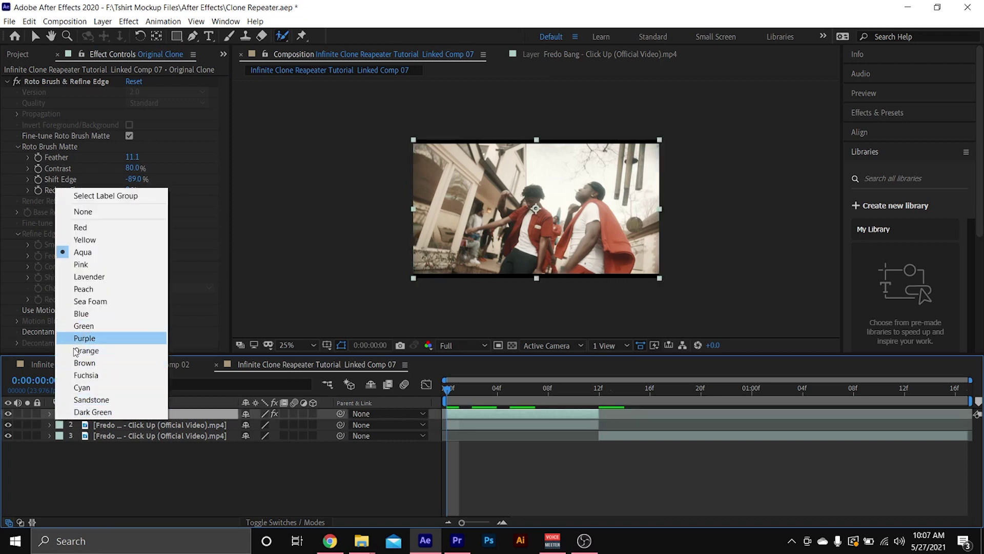
{"action": "left_click", "coordinate": [84, 338]}
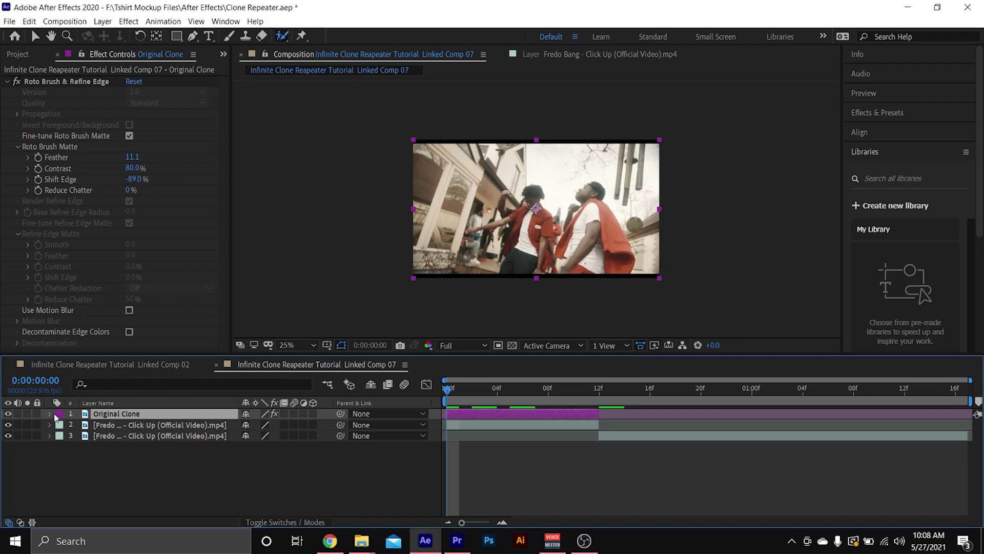
Step: Rename the second layer 'Background'
{"action": "left_click", "coordinate": [132, 426]}
{"action": "right_click", "coordinate": [132, 429]}
{"action": "left_click", "coordinate": [92, 479]}
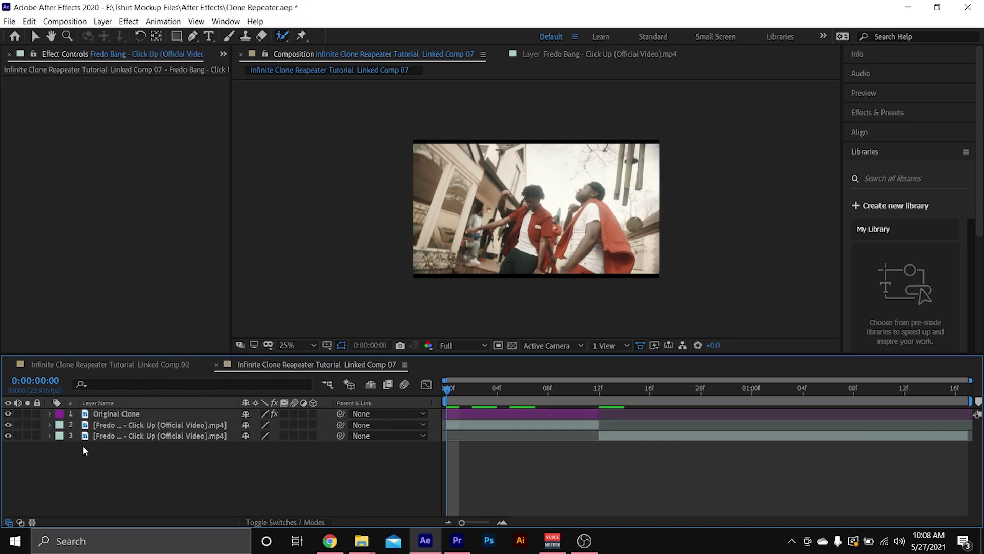
{"action": "left_click", "coordinate": [191, 426]}
{"action": "right_click", "coordinate": [191, 426]}
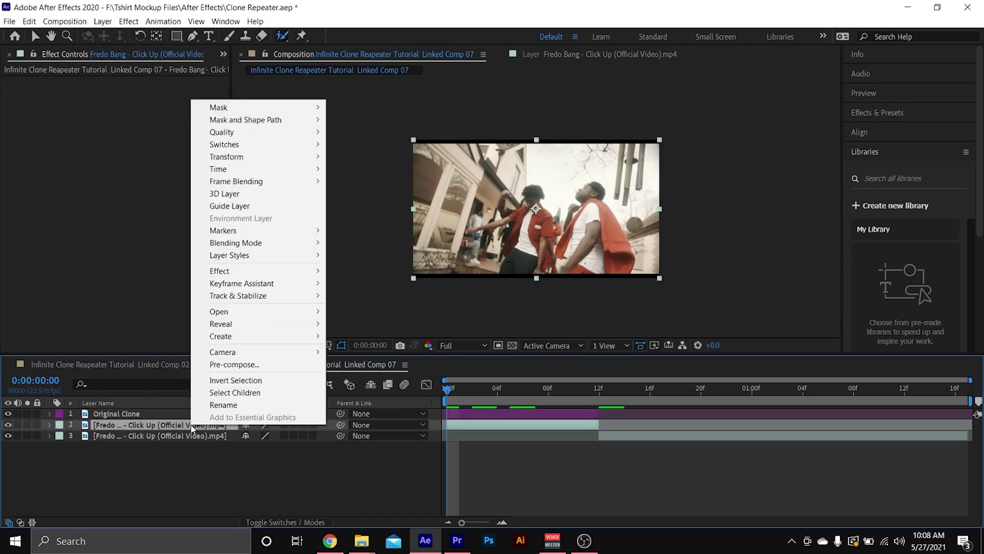
{"action": "left_click", "coordinate": [222, 404]}
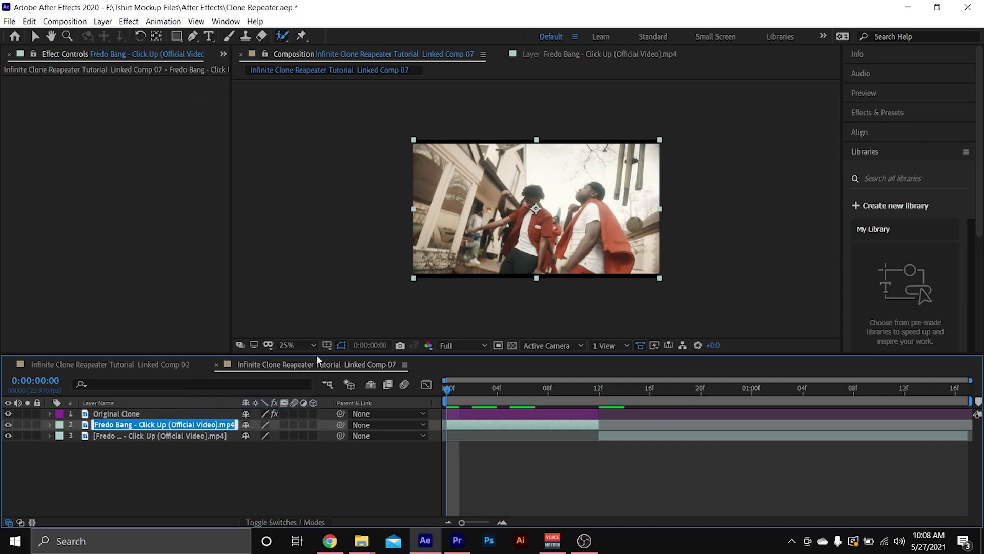
{"action": "type", "text": "Background"}
{"action": "left_click", "coordinate": [215, 413]}
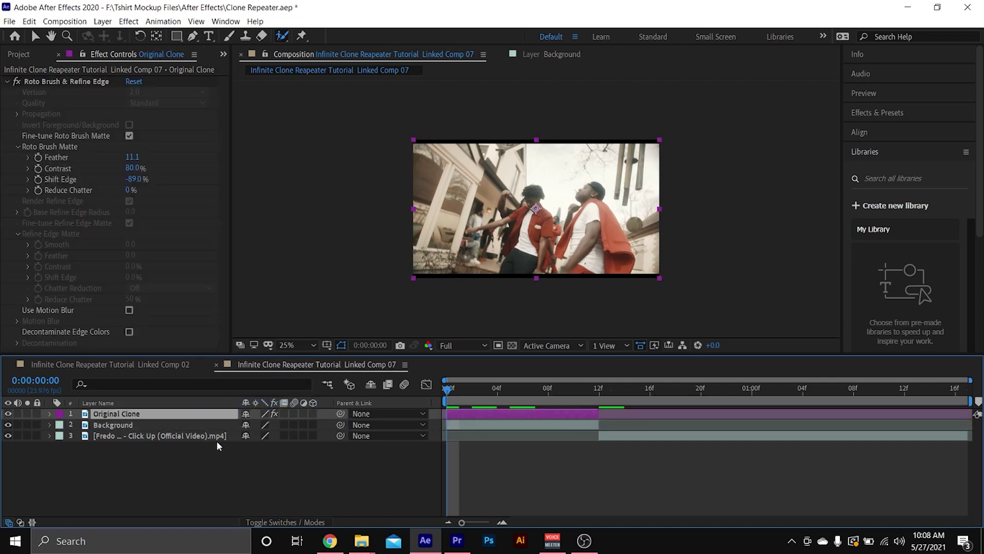
Step: Duplicate Original Clone, label the lower Original Clone orange and reveal its Position
{"action": "key", "text": "ctrl+d"}
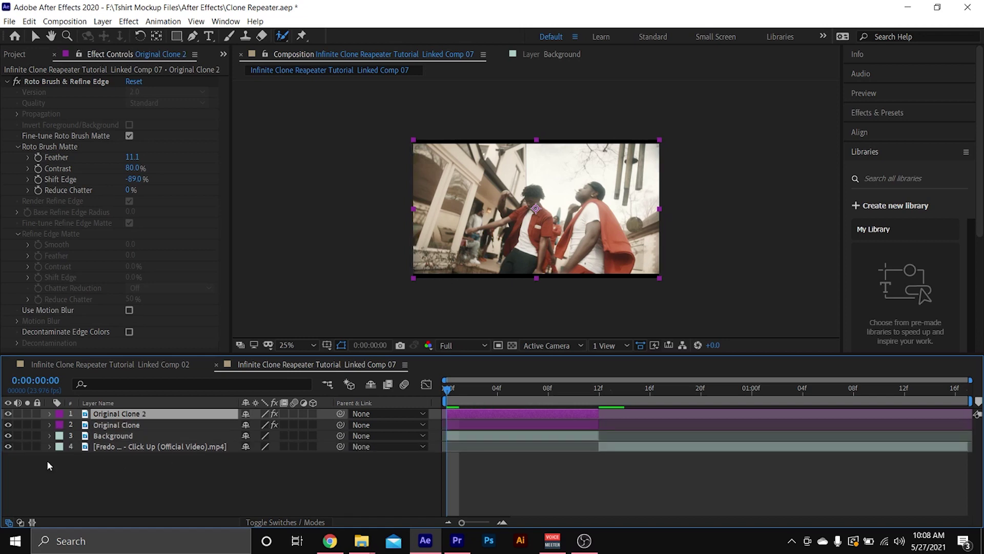
{"action": "left_click", "coordinate": [106, 424]}
{"action": "right_click", "coordinate": [123, 425]}
{"action": "key", "text": "Escape"}
{"action": "left_click", "coordinate": [59, 430]}
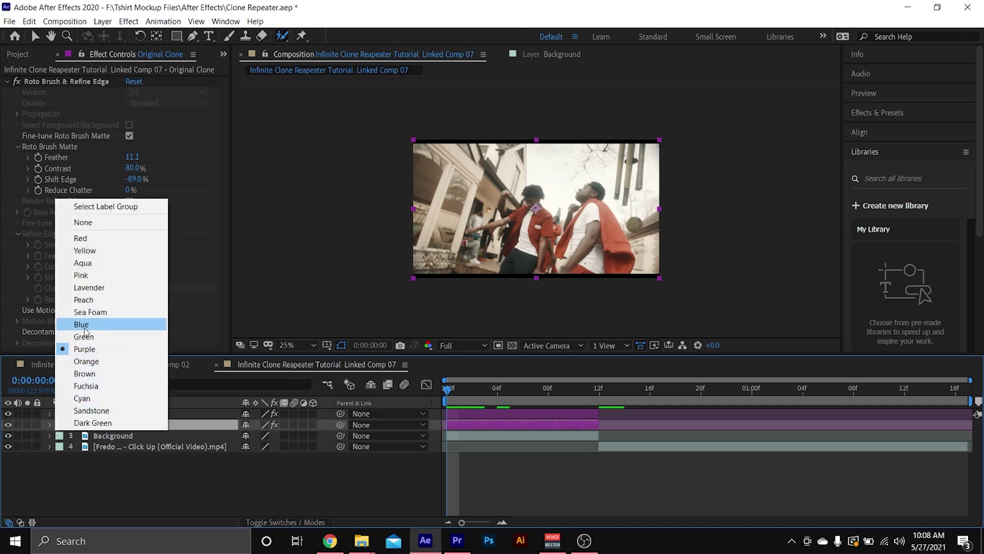
{"action": "left_click", "coordinate": [85, 360]}
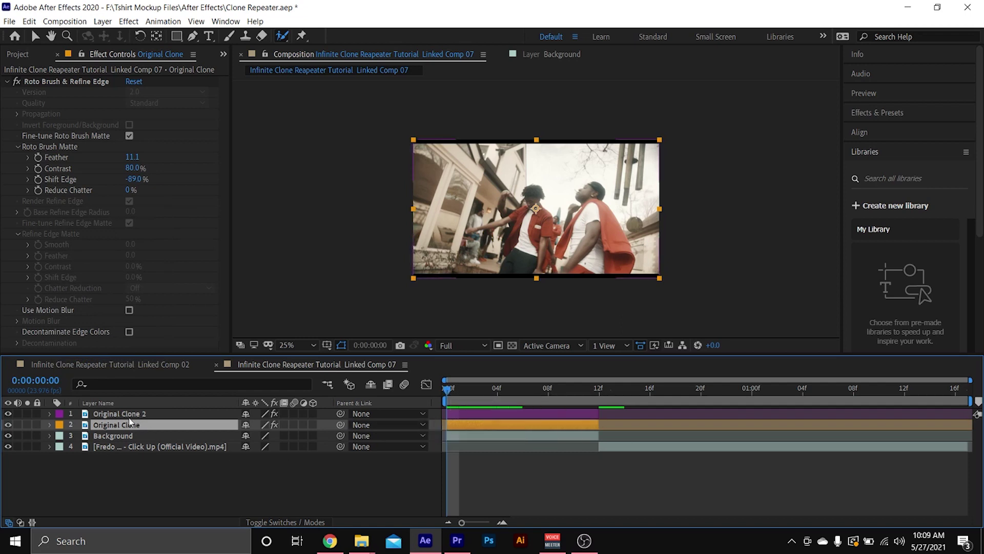
{"action": "key", "text": "p"}
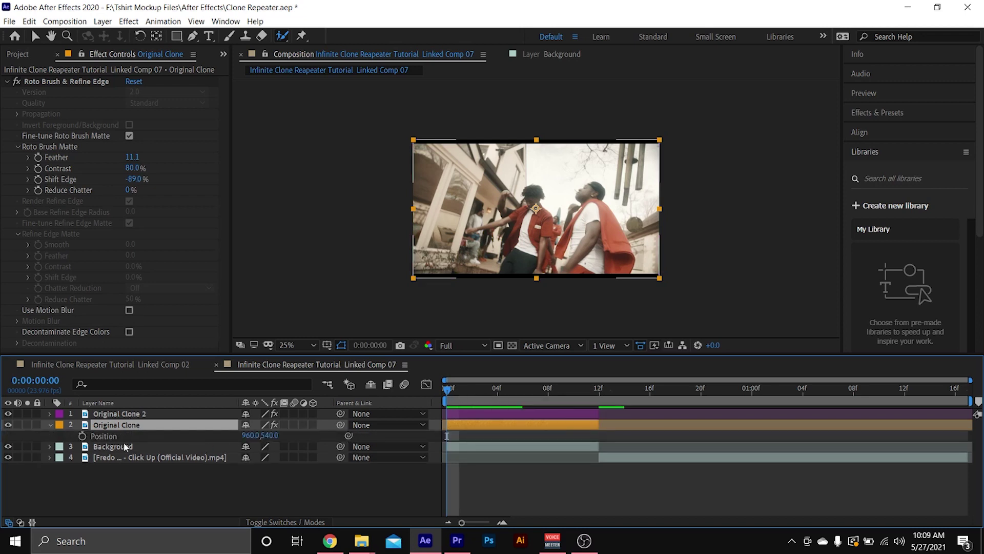
Step: Keyframe Original Clone's Position at 0f and shift it left to X 861 at frame 5
{"action": "left_click", "coordinate": [82, 436]}
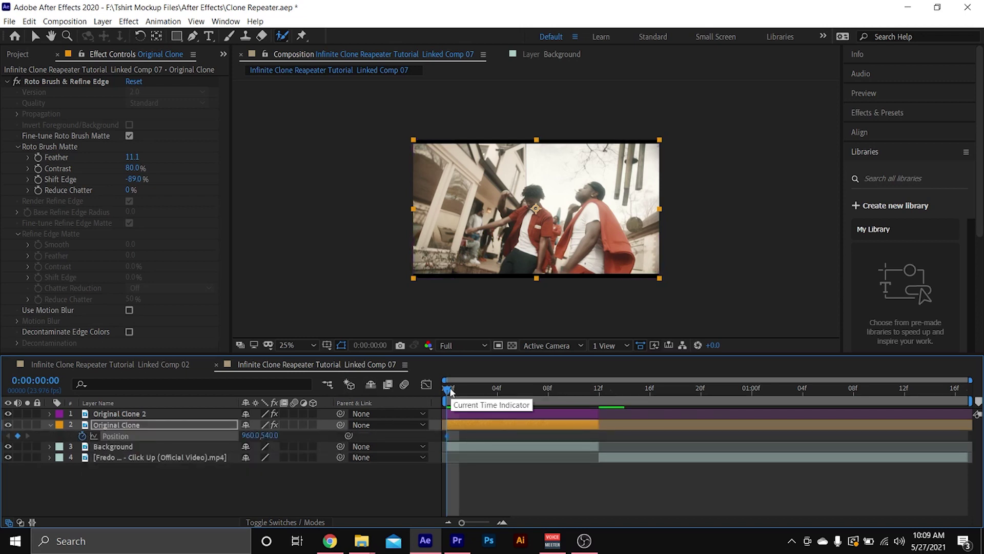
{"action": "left_click_drag", "start_coordinate": [440, 394], "coordinate": [514, 406]}
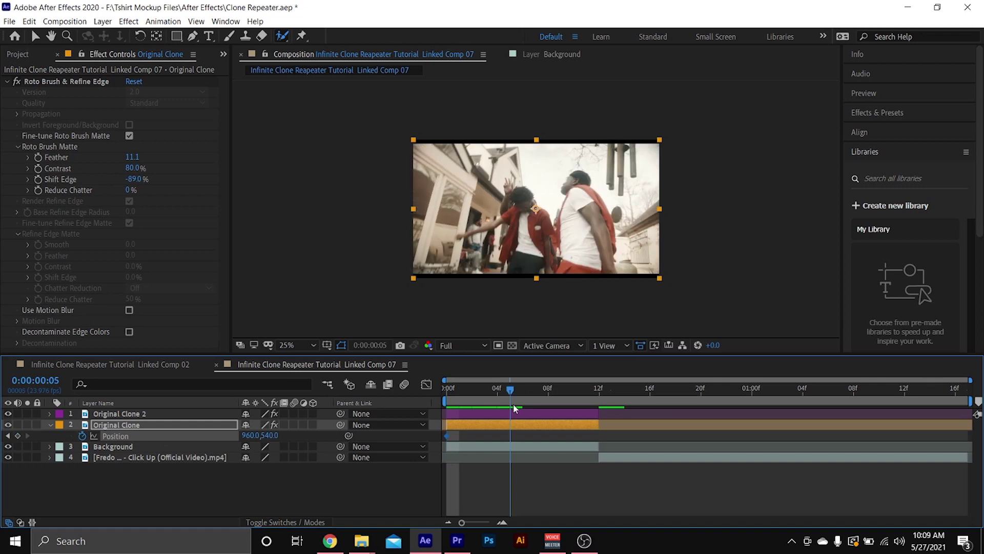
{"action": "left_click_drag", "start_coordinate": [251, 436], "coordinate": [184, 449]}
{"action": "key", "text": "p"}
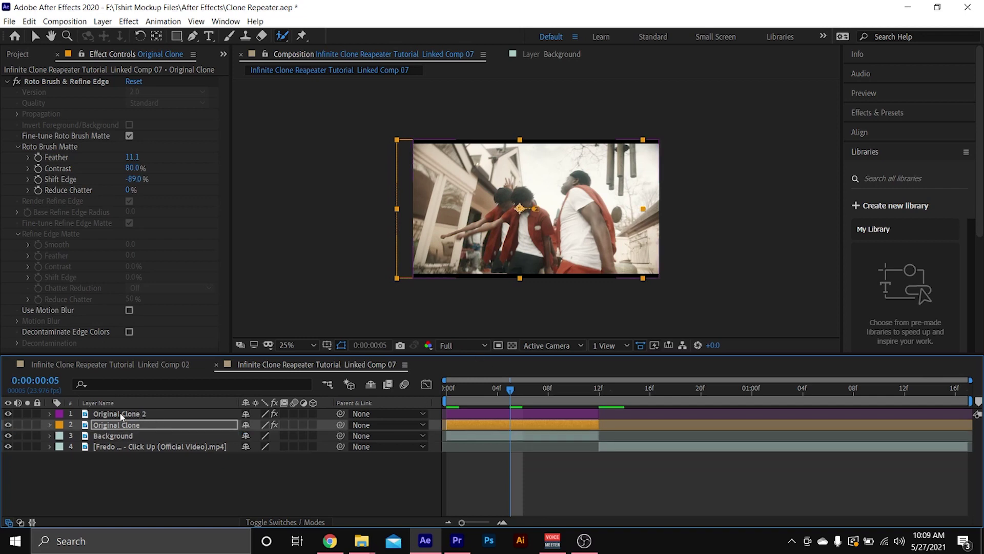
Step: Lock Original Clone 2 and nudge Original Clone's Position X to 836
{"action": "left_click", "coordinate": [157, 413]}
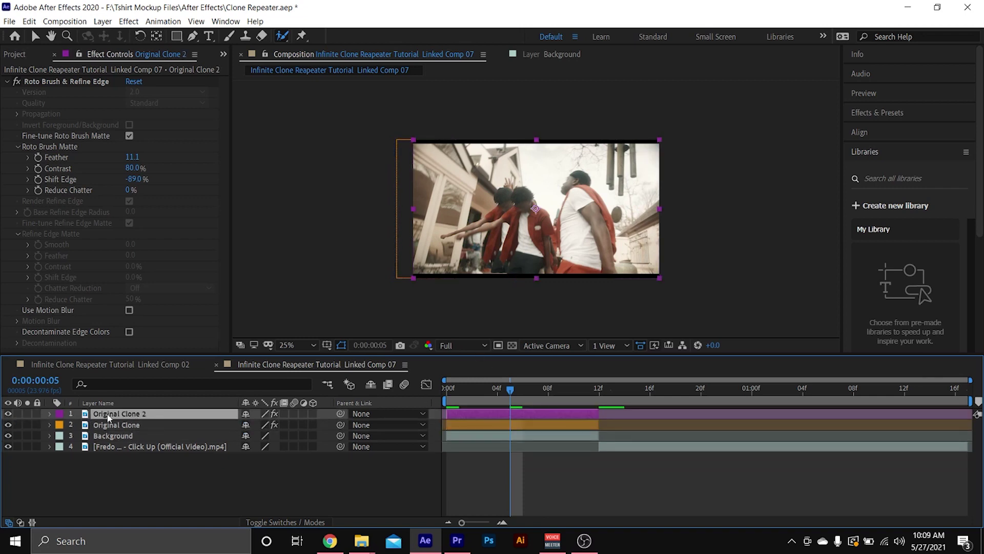
{"action": "left_click", "coordinate": [37, 414]}
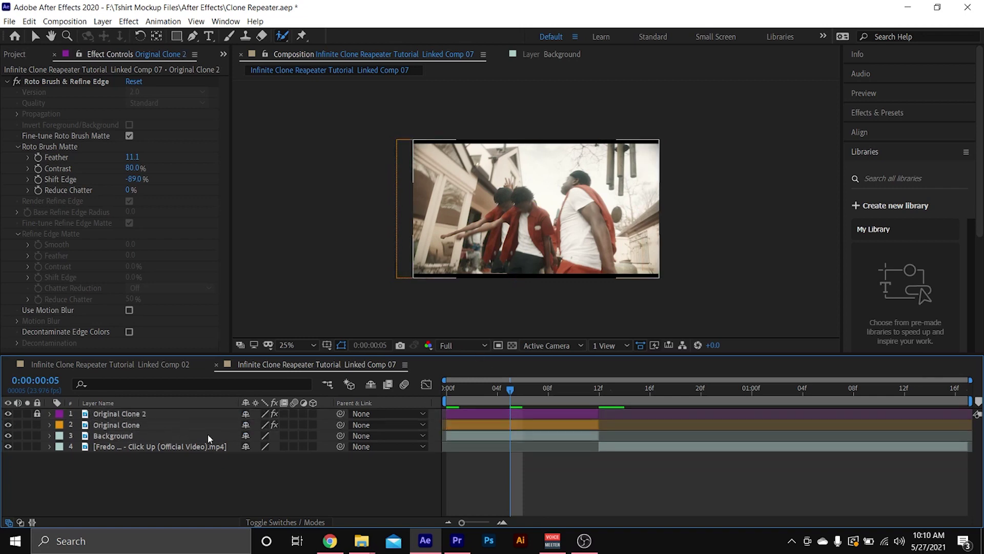
{"action": "mouse_move", "coordinate": [145, 425]}
{"action": "left_mouse_down"}
{"action": "mouse_move", "coordinate": [152, 410]}
{"action": "mouse_move", "coordinate": [155, 427]}
{"action": "left_mouse_up"}
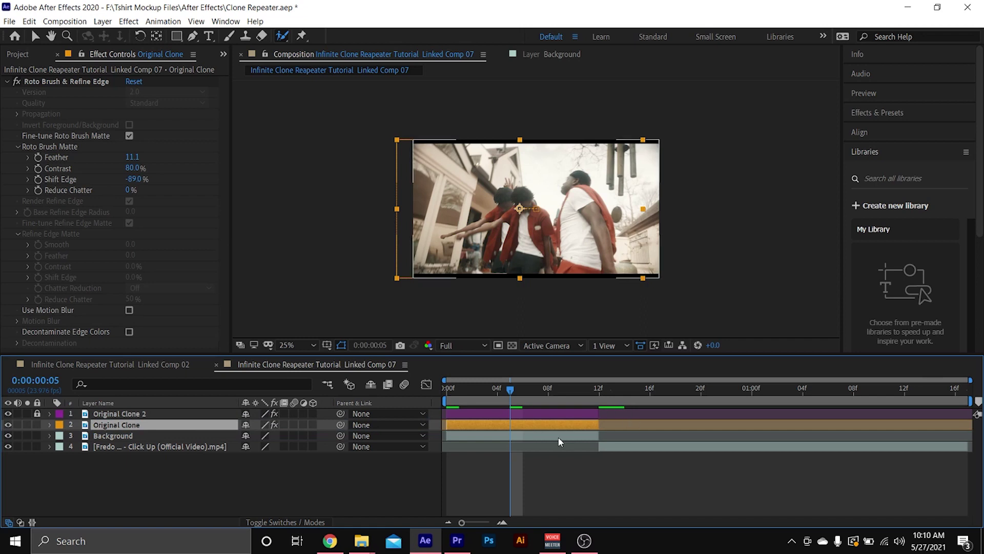
{"action": "key", "text": "p"}
{"action": "left_click_drag", "start_coordinate": [259, 436], "coordinate": [261, 447]}
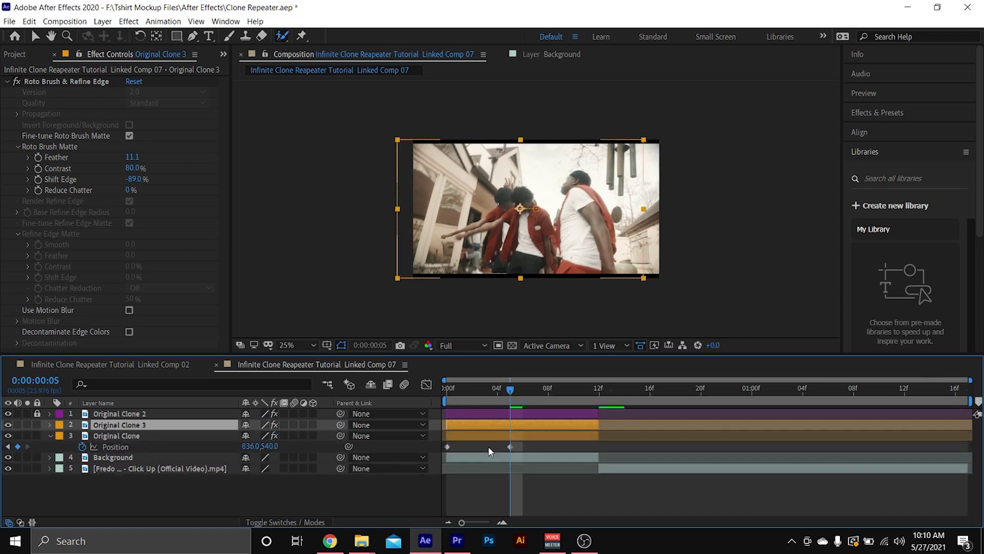
Step: Duplicate the clone three times while stepping Original Clone left through X 707, 536, 419 and 262
{"action": "mouse_move", "coordinate": [251, 446]}
{"action": "left_mouse_down"}
{"action": "mouse_move", "coordinate": [185, 446]}
{"action": "mouse_move", "coordinate": [177, 470]}
{"action": "left_mouse_up"}
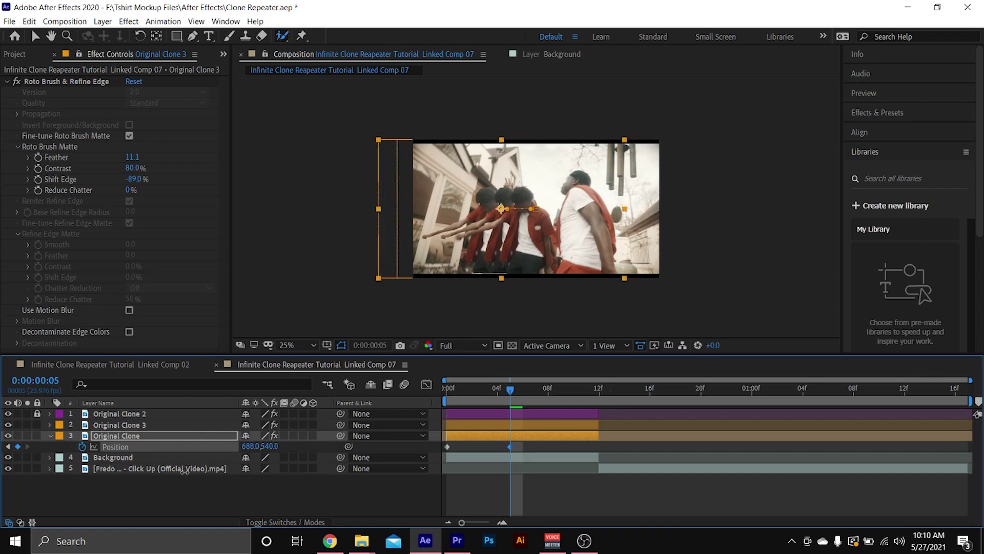
{"action": "key", "text": "ctrl+d"}
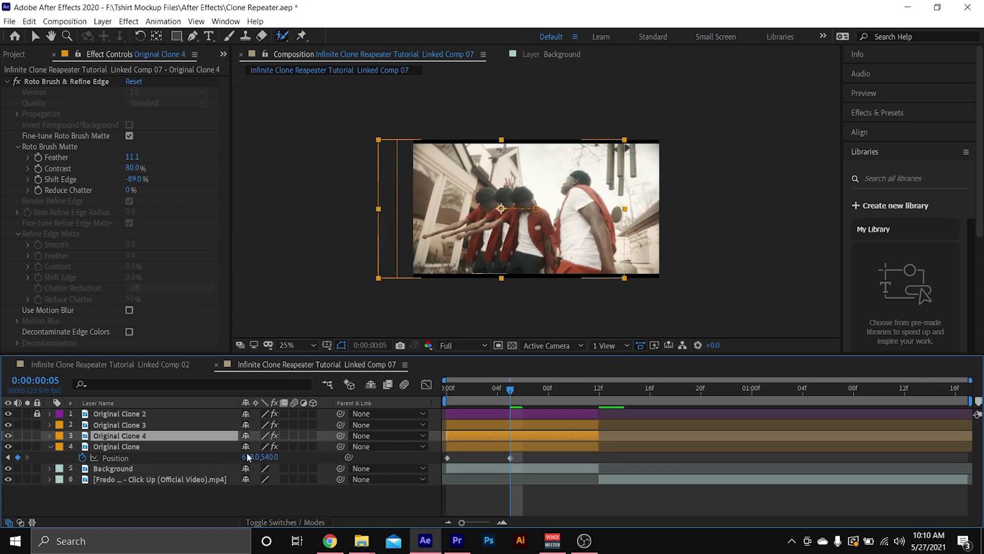
{"action": "left_click_drag", "start_coordinate": [251, 457], "coordinate": [172, 478]}
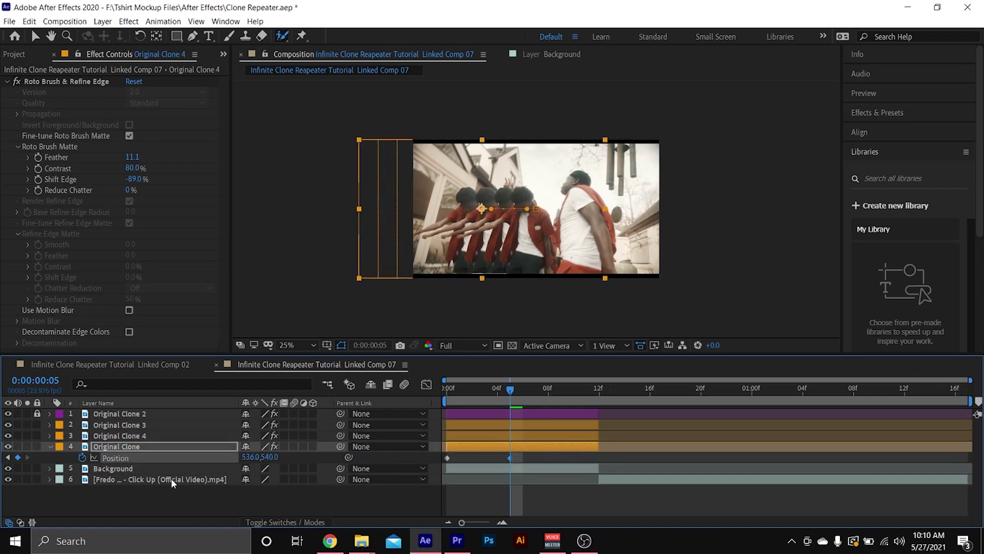
{"action": "key", "text": "ctrl+d"}
{"action": "left_click_drag", "start_coordinate": [251, 467], "coordinate": [182, 484]}
{"action": "key", "text": "ctrl+d"}
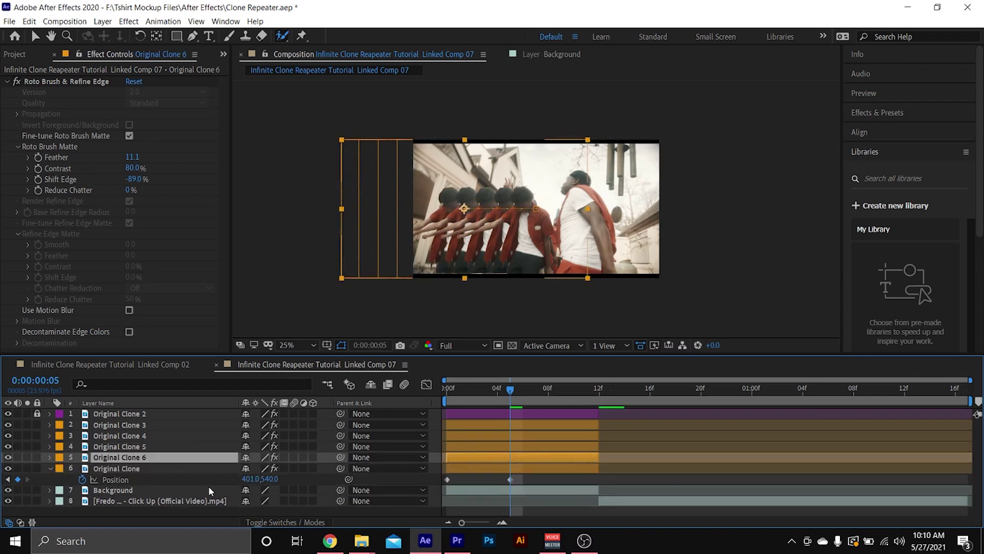
{"action": "left_click_drag", "start_coordinate": [245, 476], "coordinate": [174, 496]}
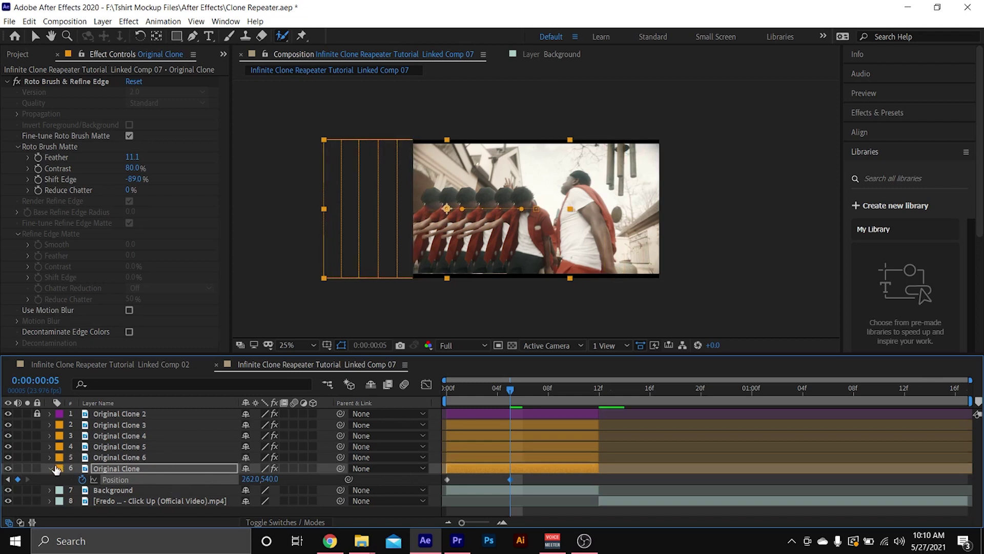
{"action": "left_click", "coordinate": [49, 468]}
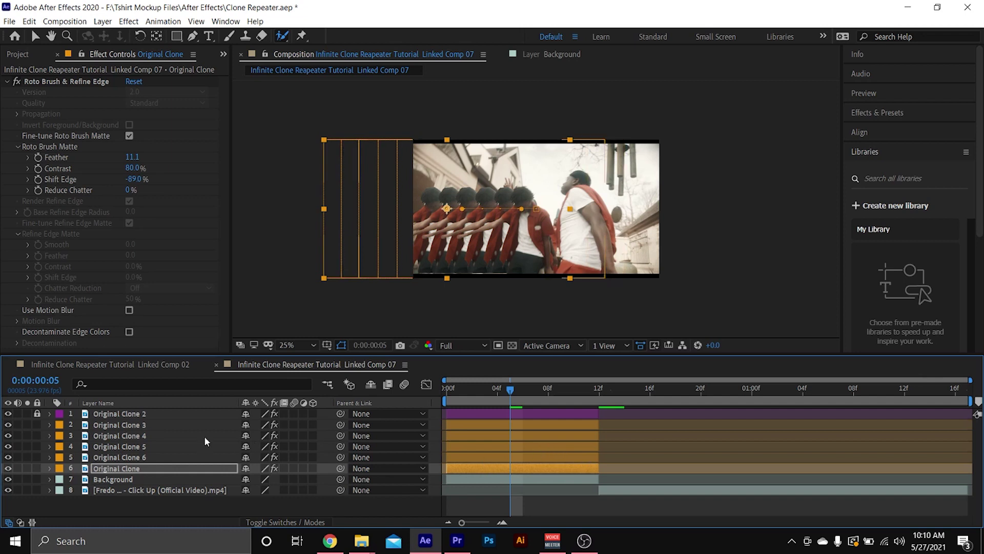
{"action": "left_click", "coordinate": [145, 426], "text": "shift"}
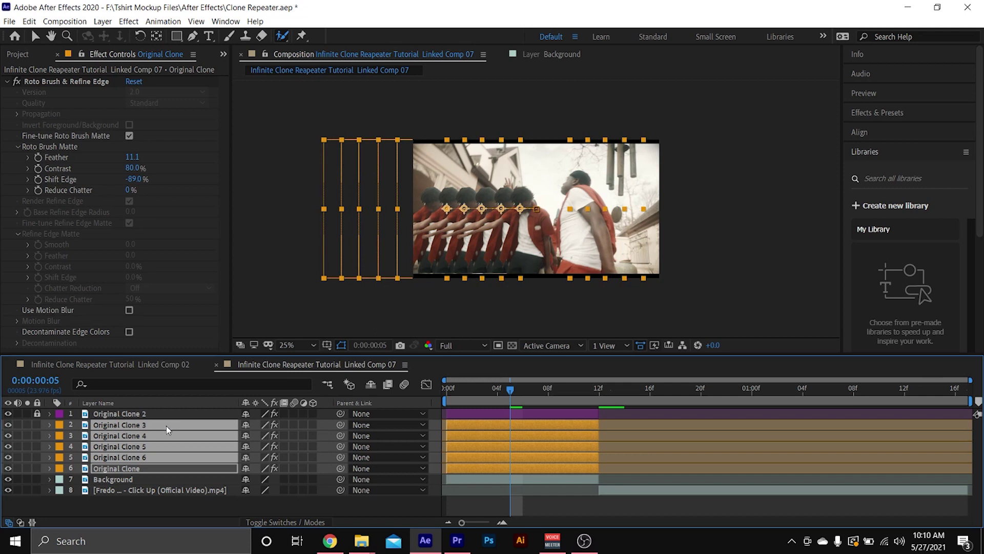
Step: At 0:00:00:11, reset the clones' Position to 960,540 and preview the clones merging back
{"action": "key", "text": "p"}
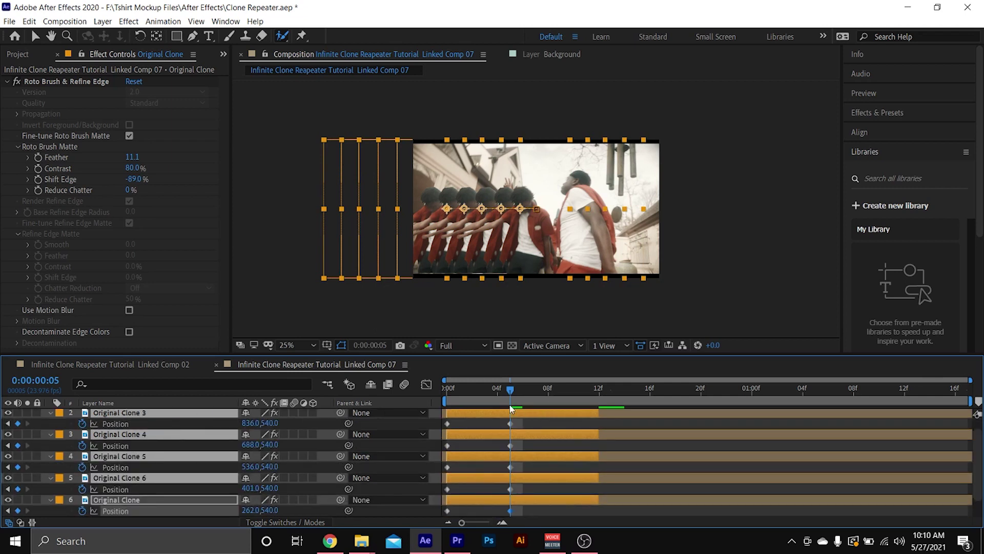
{"action": "left_click_drag", "start_coordinate": [510, 395], "coordinate": [590, 389]}
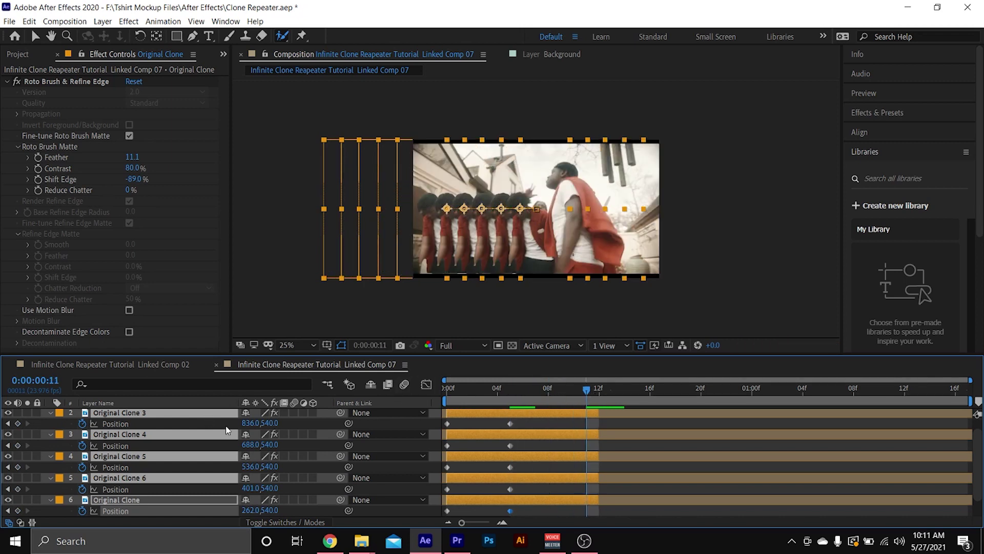
{"action": "right_click", "coordinate": [253, 423]}
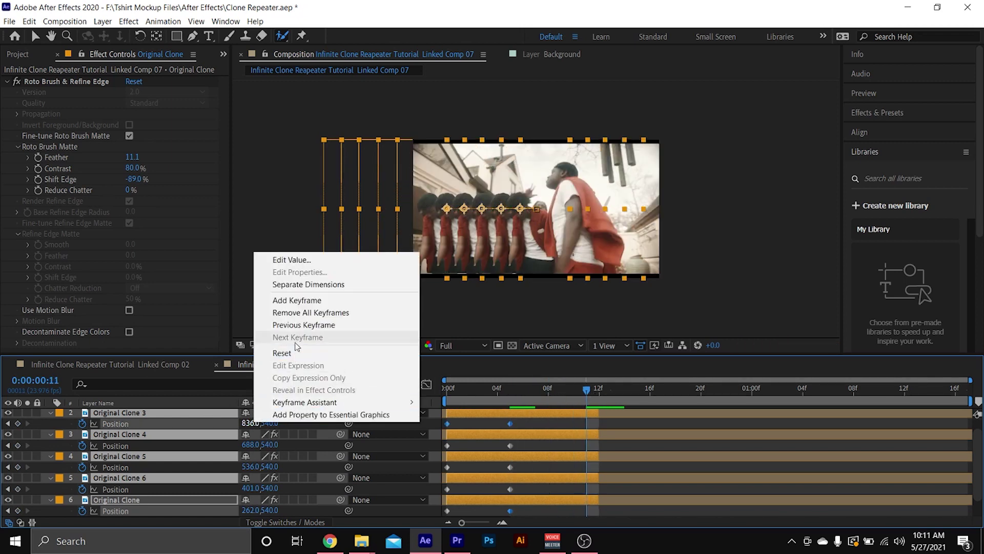
{"action": "left_click", "coordinate": [290, 356]}
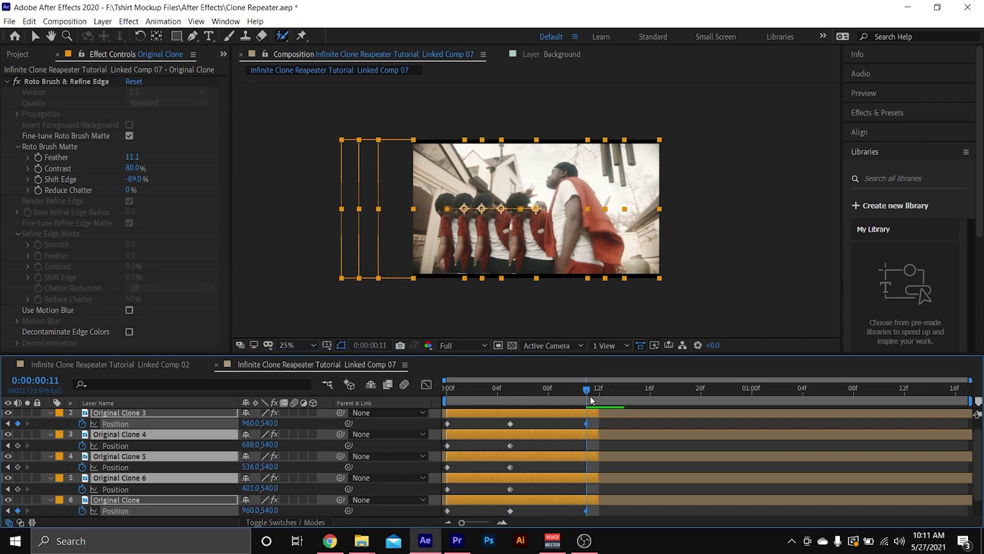
{"action": "right_click", "coordinate": [250, 487]}
{"action": "left_click", "coordinate": [287, 418]}
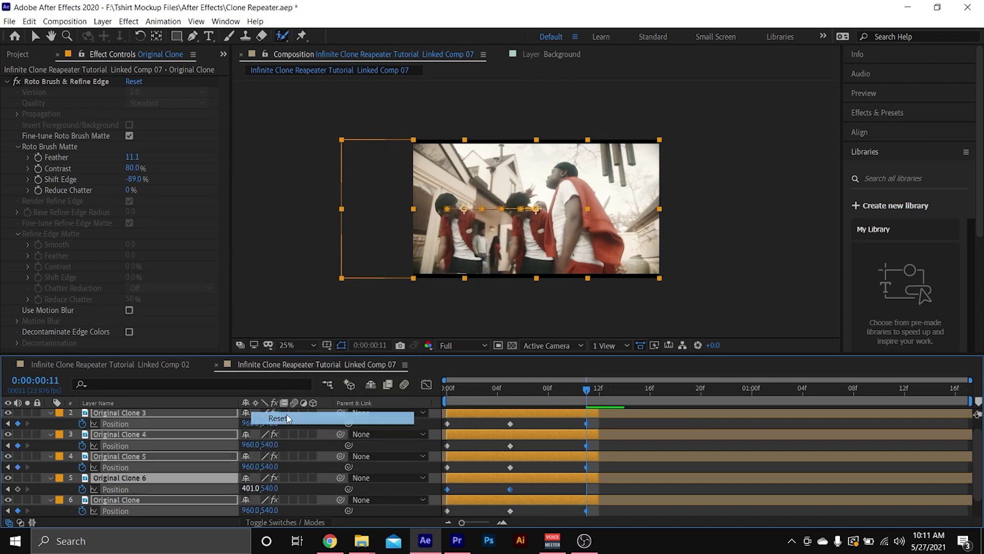
{"action": "scroll", "coordinate": [582, 498], "scroll_direction": "up", "scroll_amount": 1}
{"action": "key", "text": "space"}
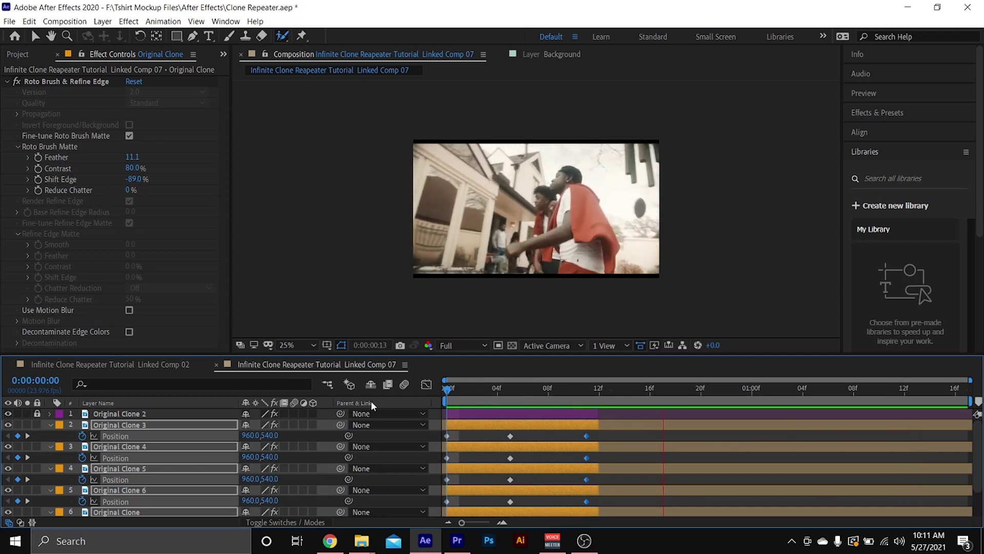
{"action": "key", "text": "space"}
Step: Apply Easy Ease (F9) to all the clones' Position keyframes
{"action": "left_click_drag", "start_coordinate": [441, 432], "coordinate": [613, 493]}
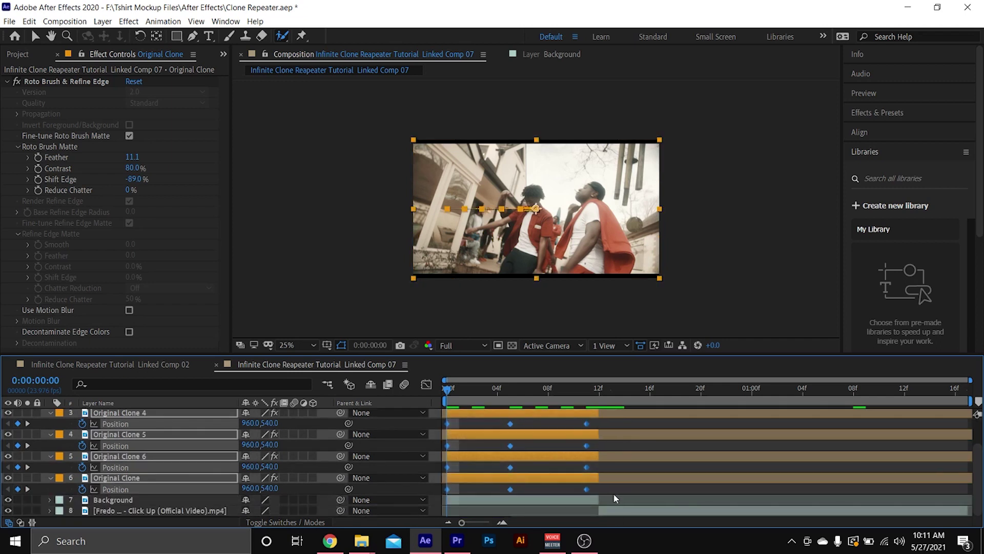
{"action": "key", "text": "F9"}
{"action": "scroll", "coordinate": [648, 449], "scroll_direction": "up", "scroll_amount": 2}
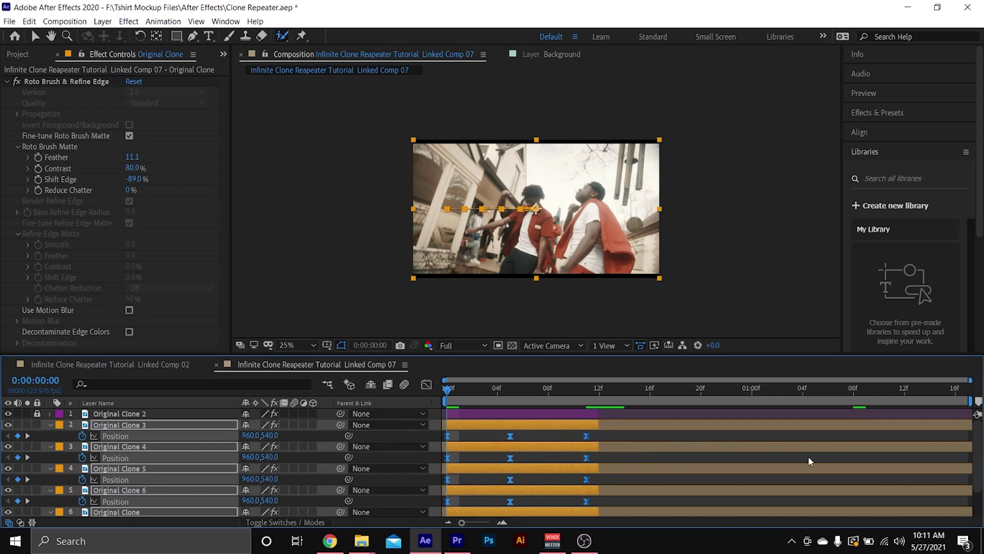
{"action": "left_click", "coordinate": [601, 436]}
Step: Select the clone layers 2 through 6
{"action": "left_click", "coordinate": [173, 425]}
{"action": "key", "text": "ctrl+a"}
{"action": "scroll", "coordinate": [202, 457], "scroll_direction": "down", "scroll_amount": 1}
{"action": "scroll", "coordinate": [220, 450], "scroll_direction": "up", "scroll_amount": 1}
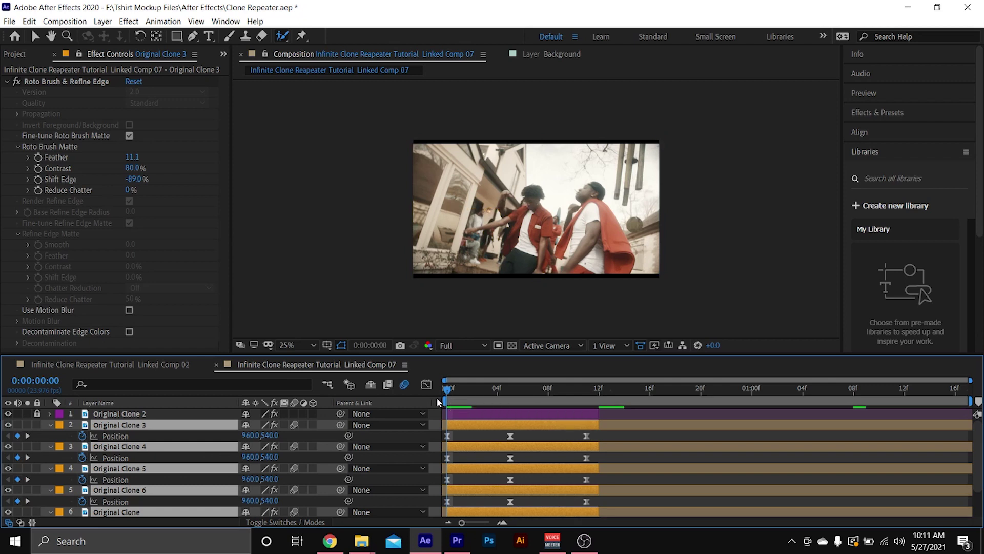
{"action": "key", "text": "space"}
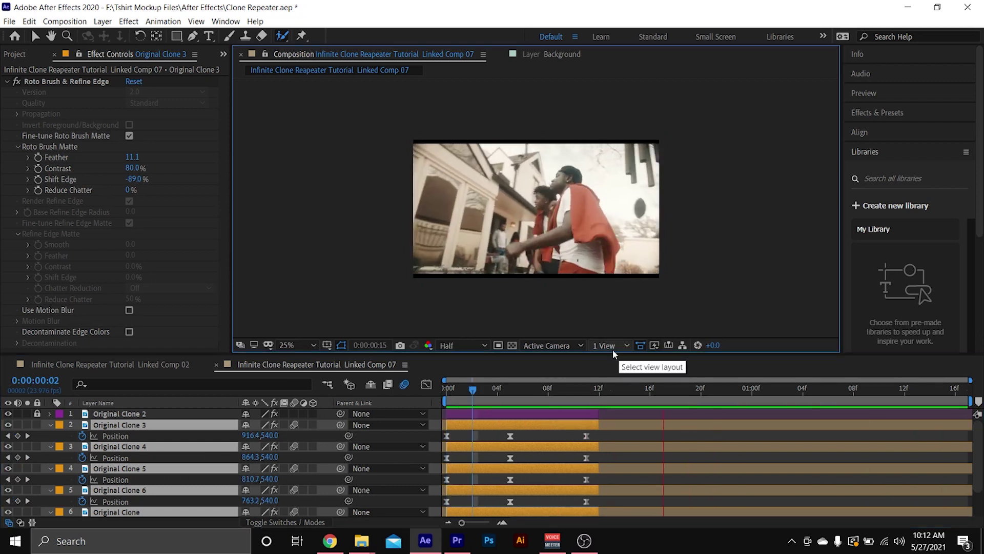
{"action": "left_click", "coordinate": [446, 388]}
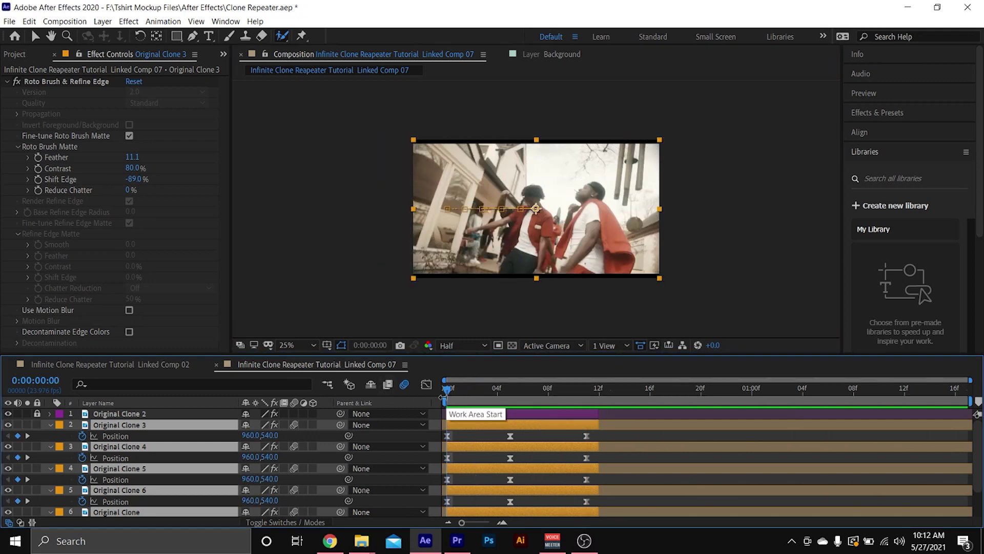
{"action": "key", "text": "space"}
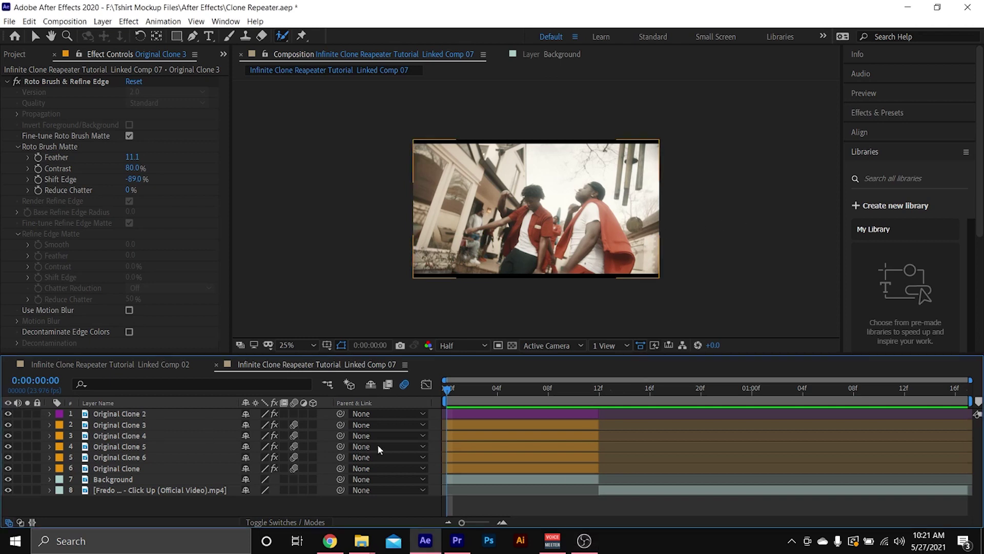
{"action": "left_click", "coordinate": [197, 416]}
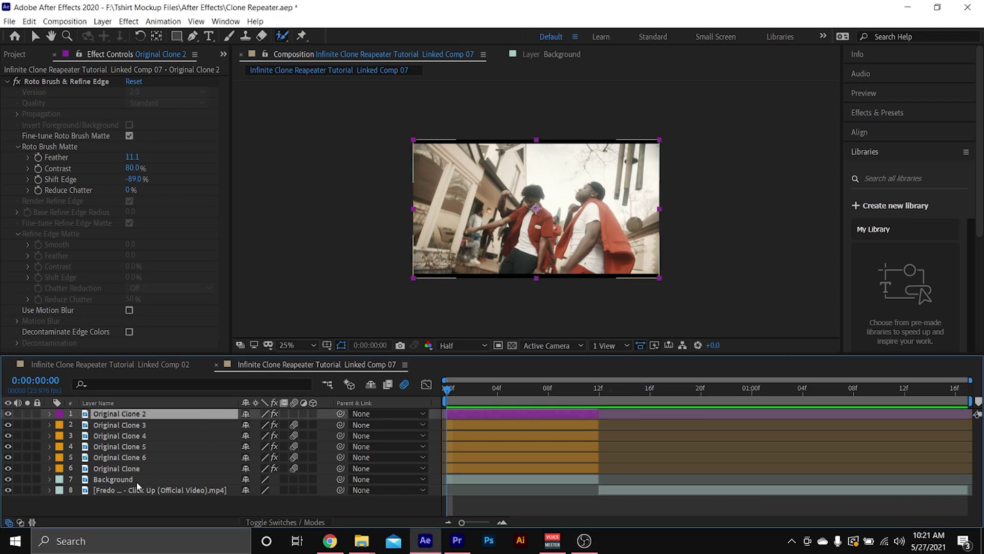
{"action": "left_click", "coordinate": [136, 480], "text": "shift"}
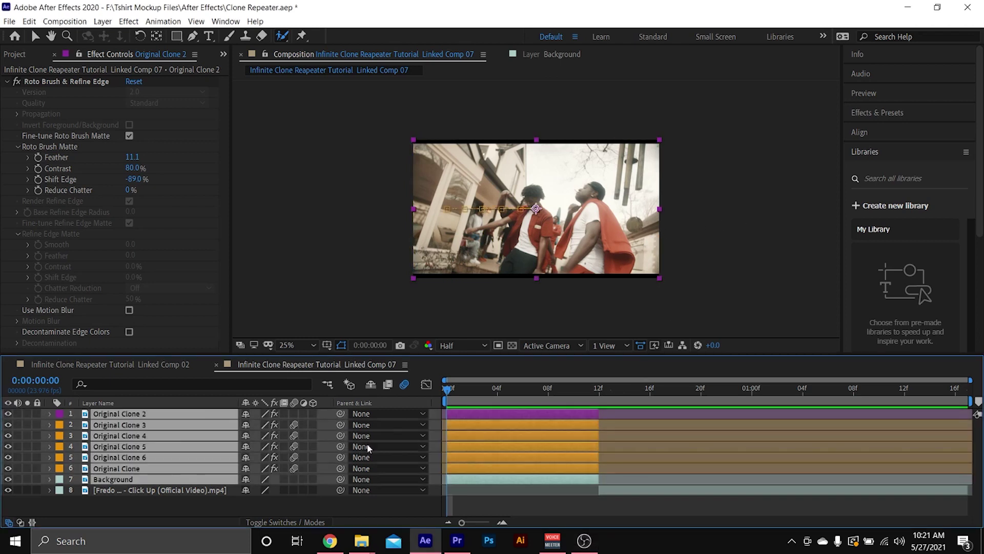
{"action": "right_click", "coordinate": [226, 447]}
Step: Pre-compose the selected layers as Pre-comp 1 and preview the first 11 frames
{"action": "left_click", "coordinate": [262, 382]}
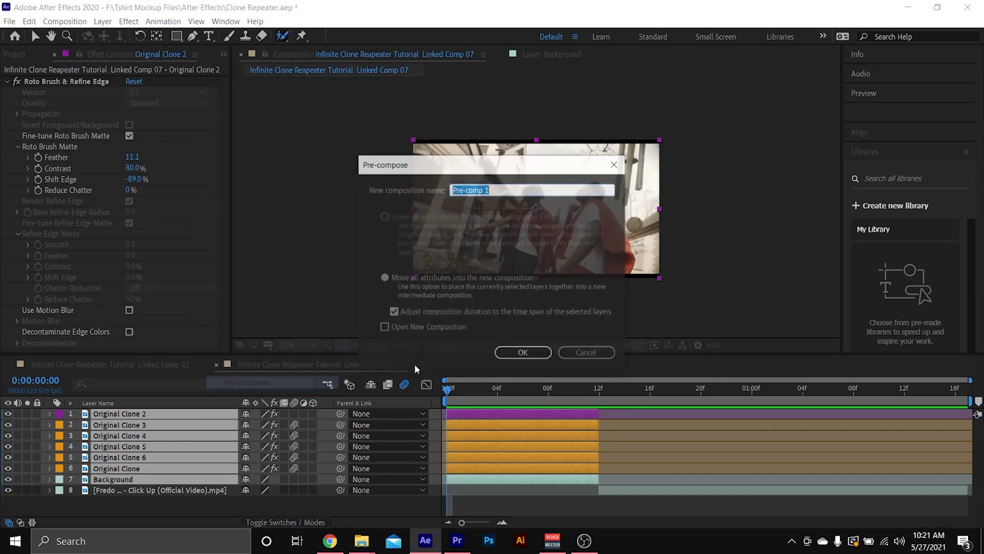
{"action": "left_click", "coordinate": [517, 353]}
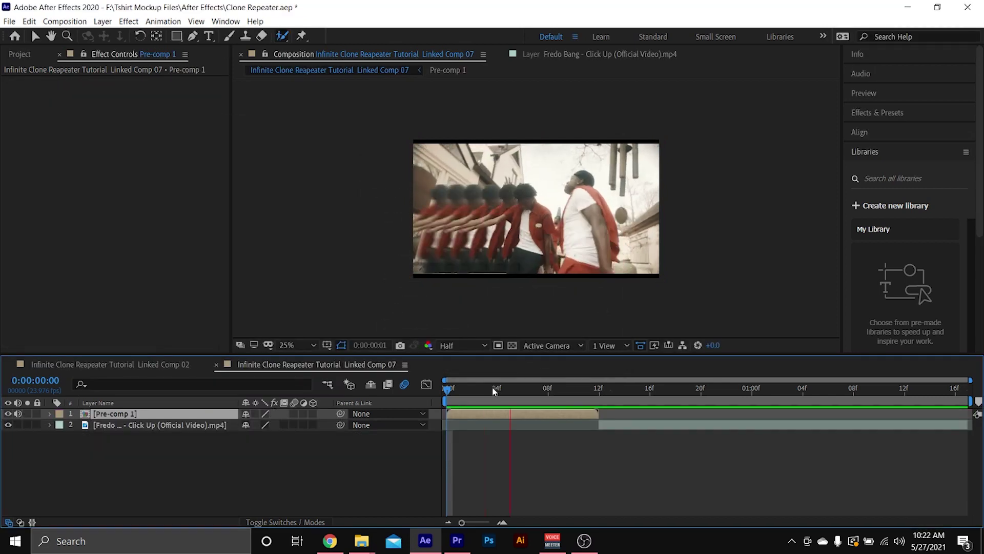
{"action": "left_click_drag", "start_coordinate": [499, 389], "coordinate": [617, 404]}
{"action": "key", "text": "space"}
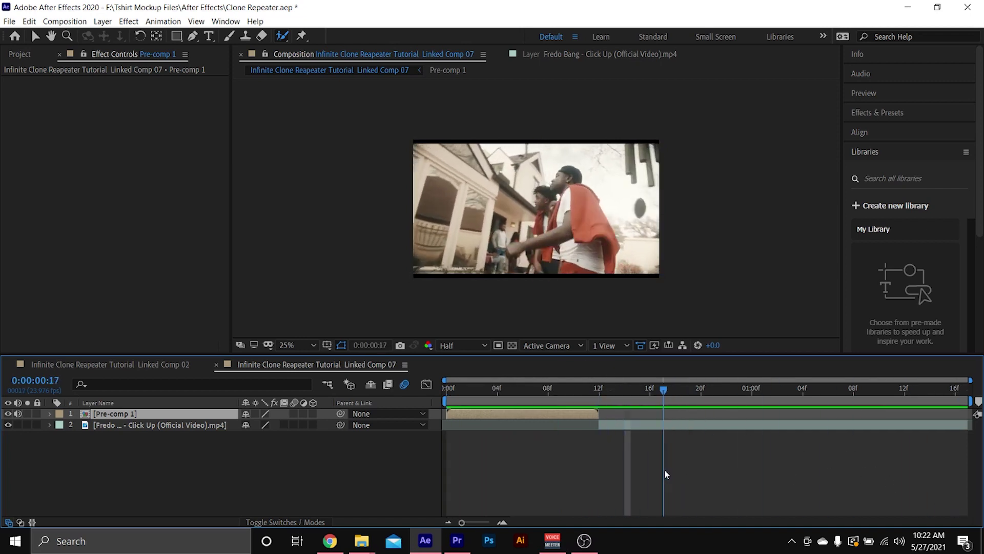
{"action": "key", "text": "space"}
Step: Rotoscope the man in the footage layer, subtracting extra areas and raising feather to 7.6
{"action": "double_click", "coordinate": [639, 423]}
{"action": "mouse_move", "coordinate": [564, 281]}
{"action": "left_mouse_down"}
{"action": "mouse_move", "coordinate": [559, 121]}
{"action": "mouse_move", "coordinate": [703, 241]}
{"action": "mouse_move", "coordinate": [672, 287]}
{"action": "left_mouse_up"}
{"action": "left_click_drag", "start_coordinate": [546, 108], "coordinate": [545, 203]}
{"action": "scroll", "coordinate": [518, 100], "scroll_direction": "up", "scroll_amount": 4}
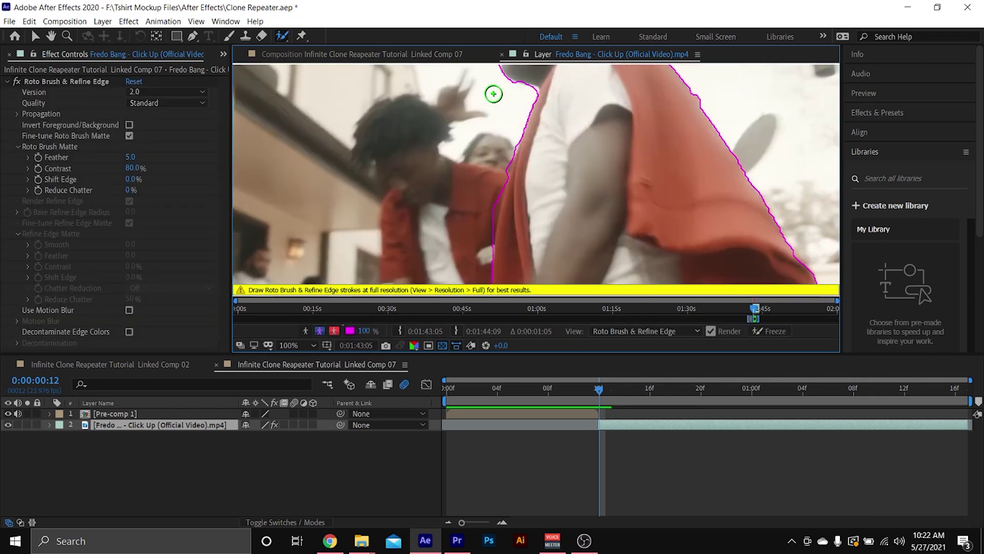
{"action": "scroll", "coordinate": [492, 95], "scroll_direction": "up", "scroll_amount": 5}
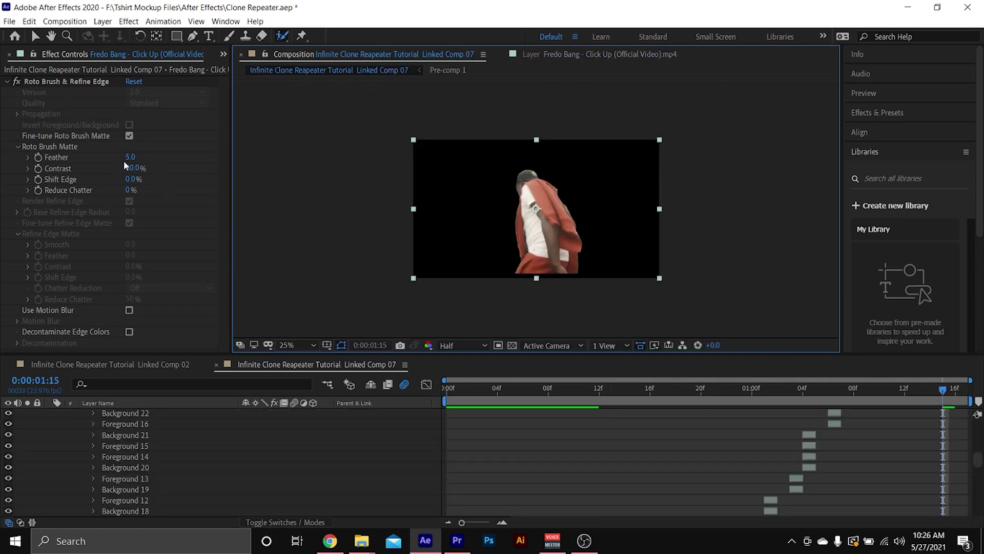
{"action": "left_click_drag", "start_coordinate": [130, 156], "coordinate": [86, 190]}
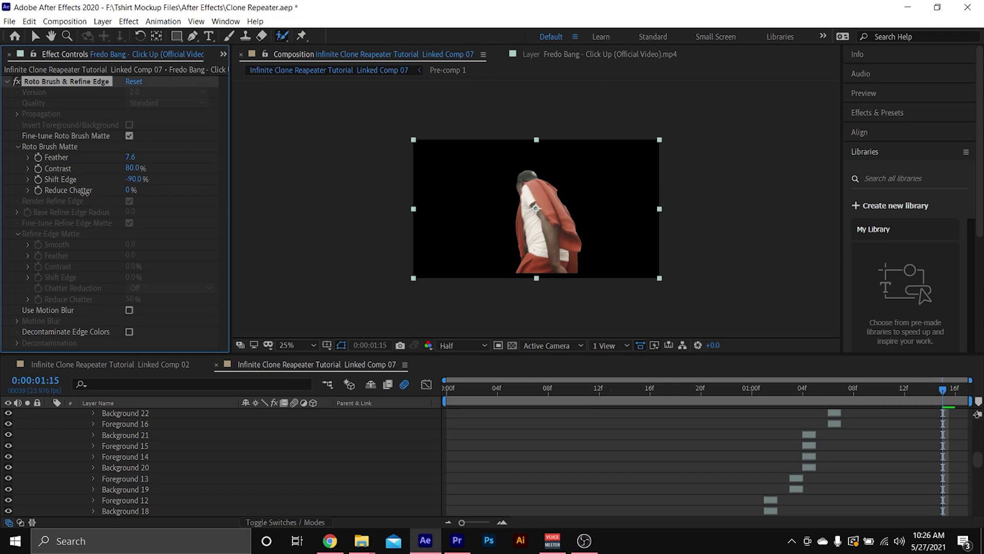
Step: Check the footage layer's visibility, then duplicate the rotoscoped footage layer
{"action": "left_click", "coordinate": [59, 429]}
{"action": "key", "text": "Escape"}
{"action": "left_click", "coordinate": [50, 422]}
{"action": "left_click", "coordinate": [159, 424]}
{"action": "left_click", "coordinate": [8, 425]}
{"action": "left_click", "coordinate": [8, 424]}
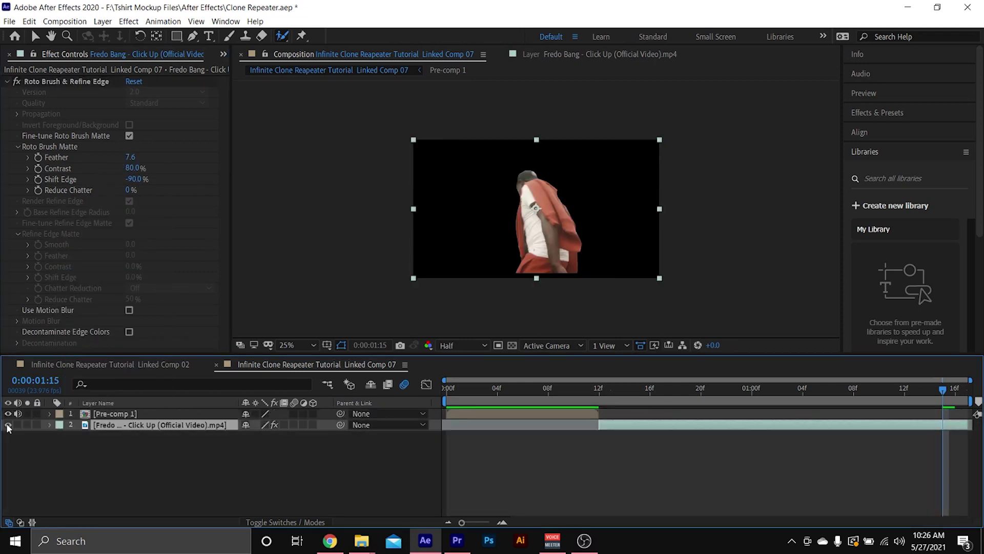
{"action": "key", "text": "ctrl+d"}
{"action": "left_click", "coordinate": [157, 451]}
{"action": "left_click", "coordinate": [157, 435]}
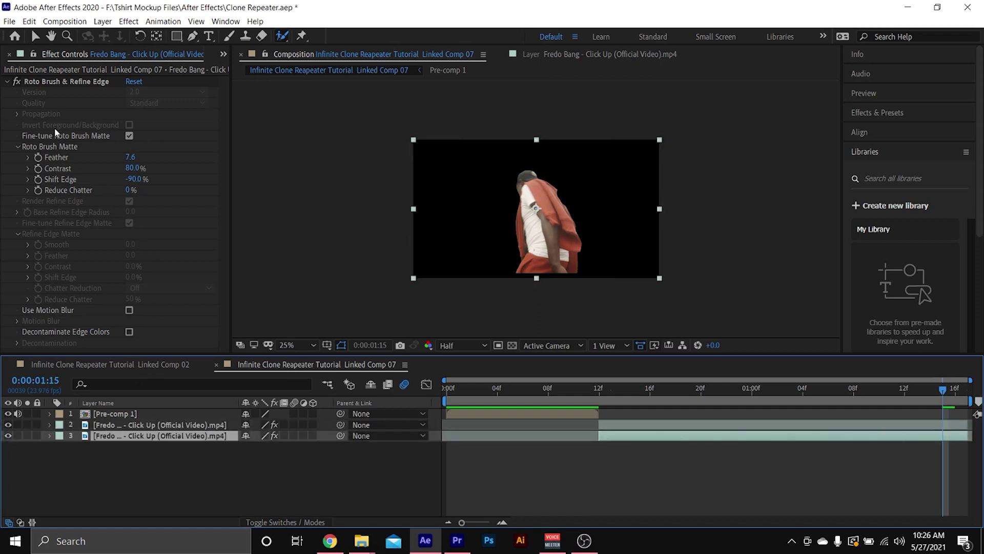
Step: Delete the Roto Brush & Refine Edge effect from the copied layer and check the keyed figure
{"action": "left_click", "coordinate": [80, 83]}
{"action": "key", "text": "Delete"}
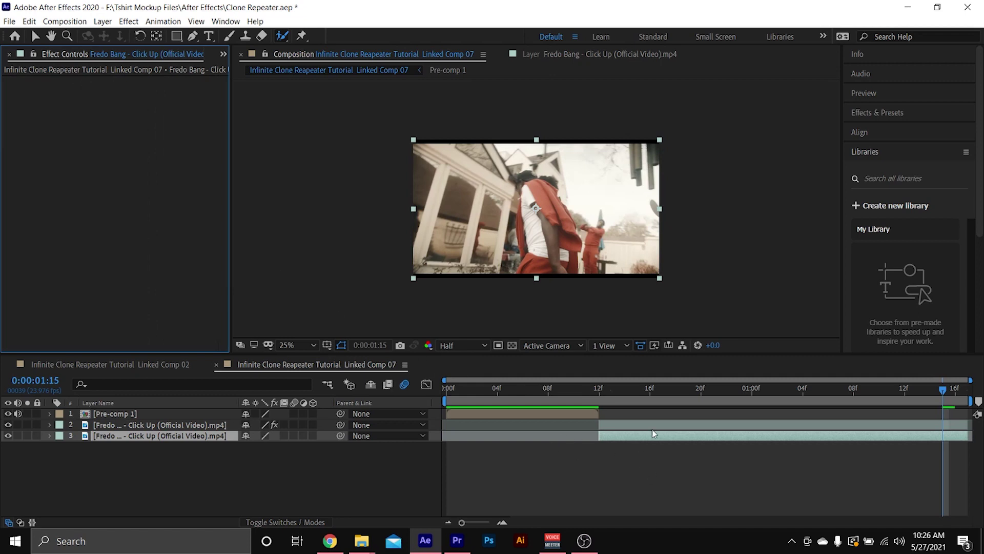
{"action": "left_click", "coordinate": [8, 435]}
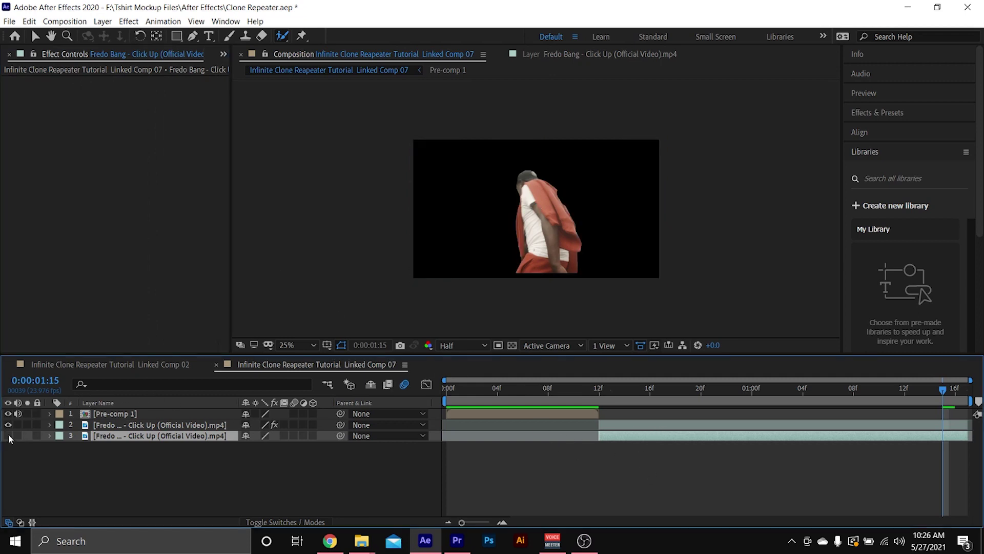
{"action": "left_click", "coordinate": [7, 436]}
Step: Rename the keyed layer to 'Original Clone'
{"action": "left_click", "coordinate": [169, 425]}
{"action": "right_click", "coordinate": [169, 425]}
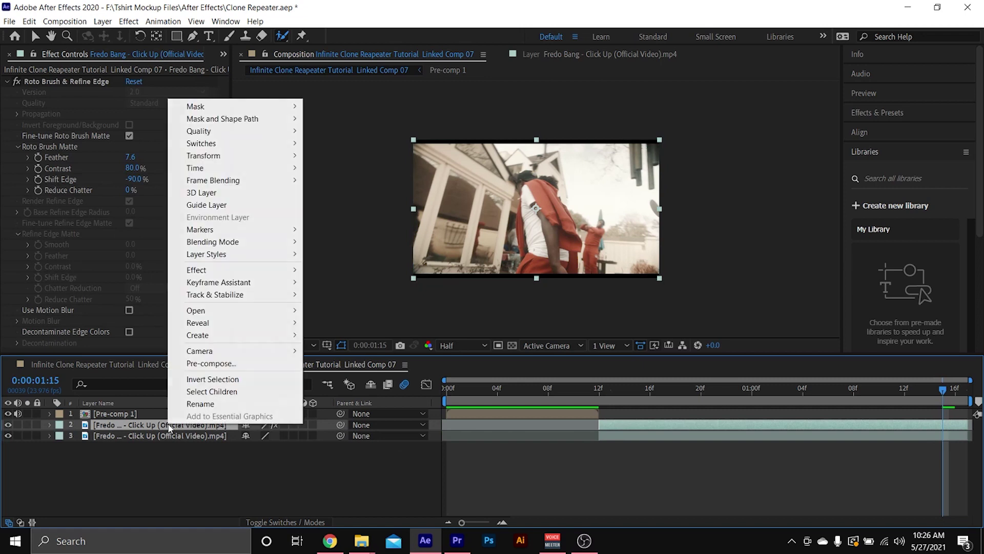
{"action": "left_click", "coordinate": [200, 404]}
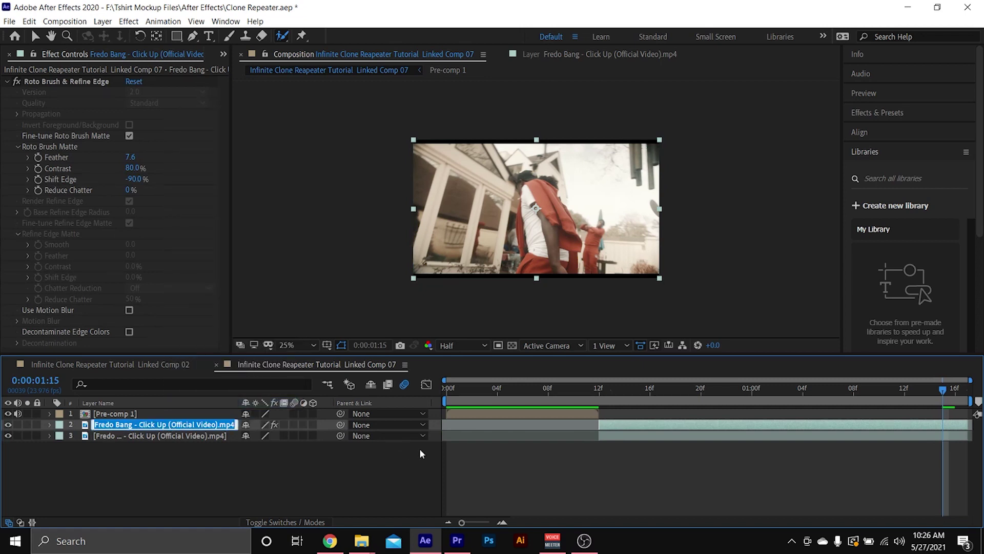
{"action": "type", "text": "O"}
{"action": "type", "text": "rianl"}
{"action": "key", "text": "BackSpace"}
{"action": "key", "text": "BackSpace"}
{"action": "key", "text": "BackSpace"}
{"action": "type", "text": "ginal Clone"}
{"action": "left_click", "coordinate": [137, 442]}
Step: Rename the bottom unkeyed layer to 'Background'
{"action": "right_click", "coordinate": [138, 439]}
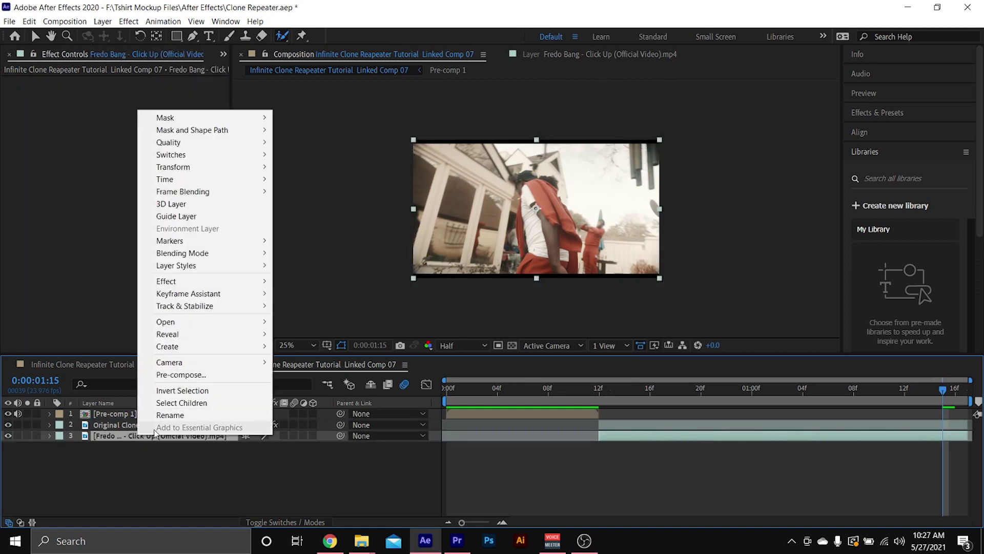
{"action": "left_click", "coordinate": [181, 417]}
{"action": "type", "text": "Bac"}
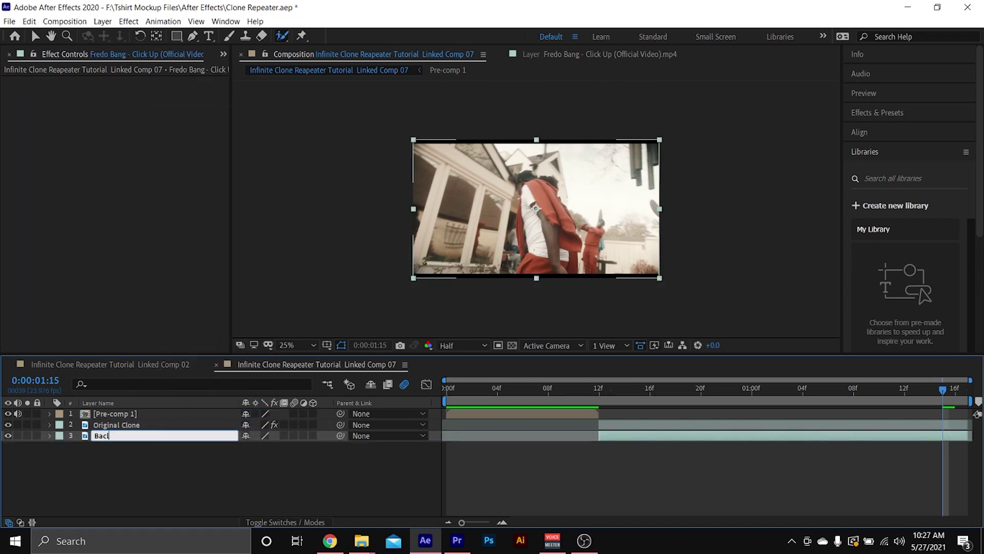
{"action": "type", "text": "kground"}
{"action": "key", "text": "BackSpace"}
{"action": "type", "text": "nd"}
{"action": "left_click", "coordinate": [89, 422]}
Step: Label Original Clone purple, duplicate it, and label the lower copy orange
{"action": "left_click", "coordinate": [58, 425]}
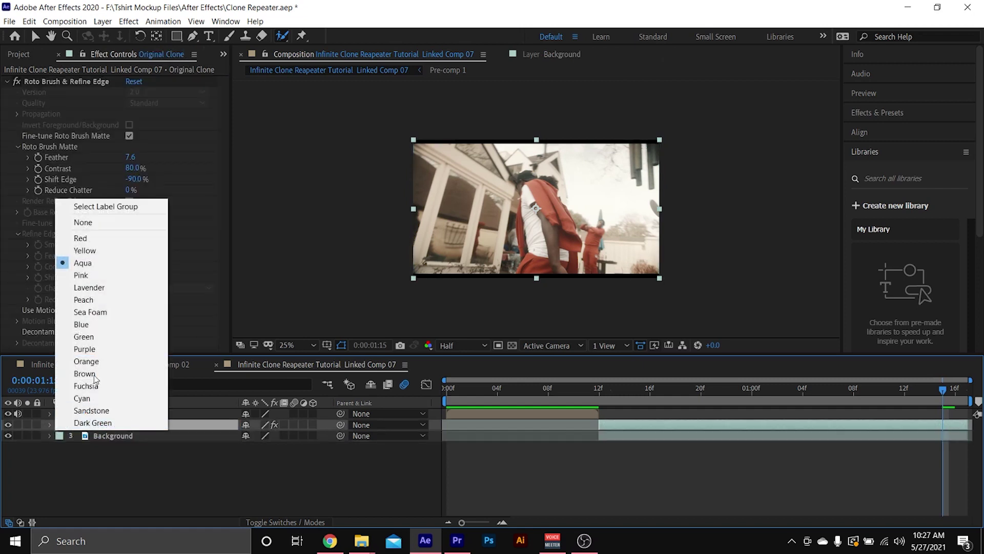
{"action": "left_click", "coordinate": [84, 349]}
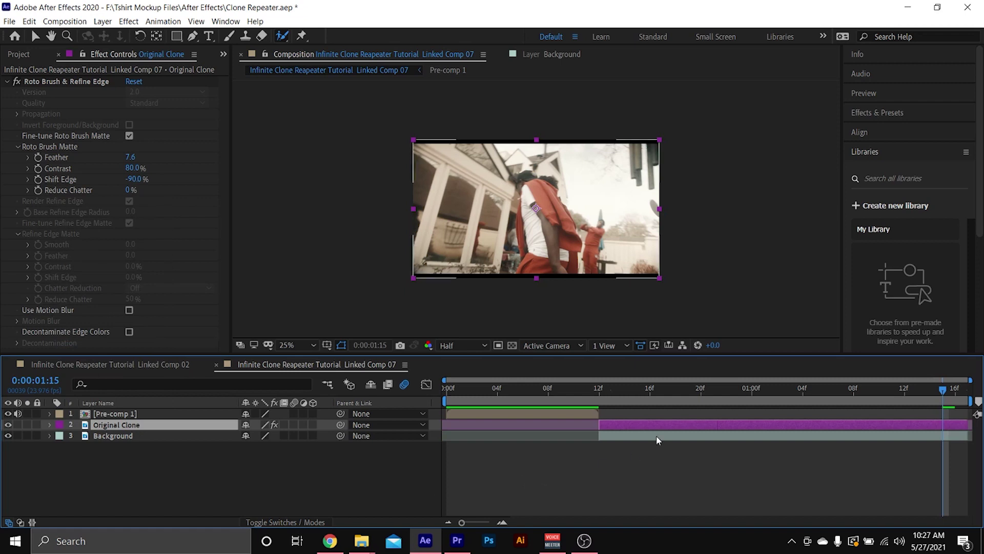
{"action": "key", "text": "ctrl+d"}
{"action": "left_click", "coordinate": [59, 435]}
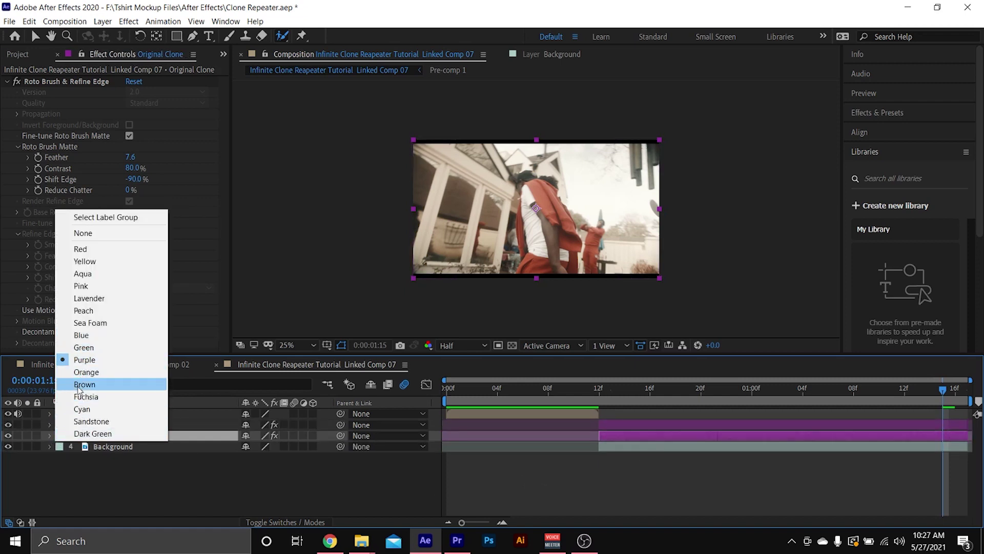
{"action": "left_click", "coordinate": [87, 373]}
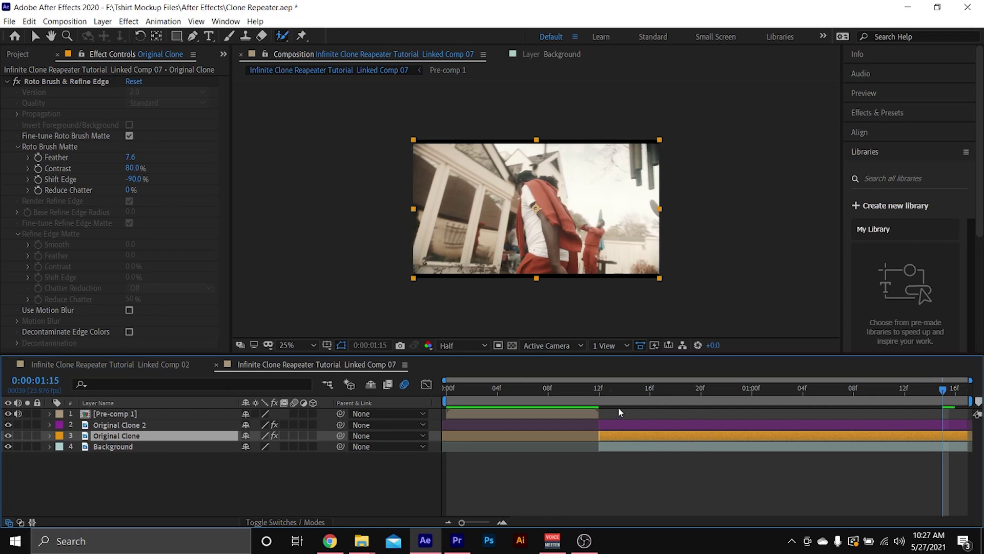
Step: Lock Original Clone 2 and keyframe Original Clone sliding right to X 1164 between 12f and 1:03
{"action": "left_click", "coordinate": [37, 425]}
{"action": "left_click_drag", "start_coordinate": [659, 399], "coordinate": [597, 411]}
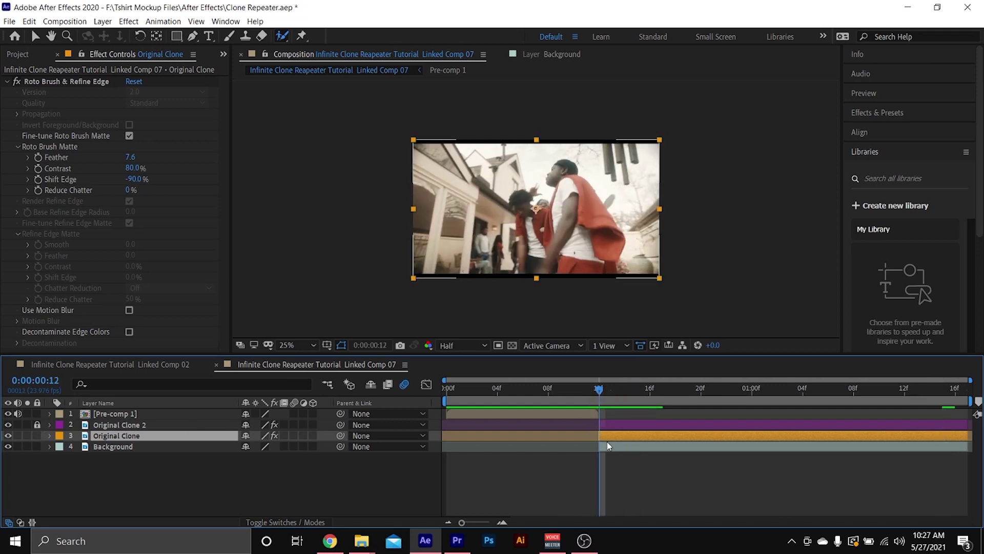
{"action": "key", "text": "p"}
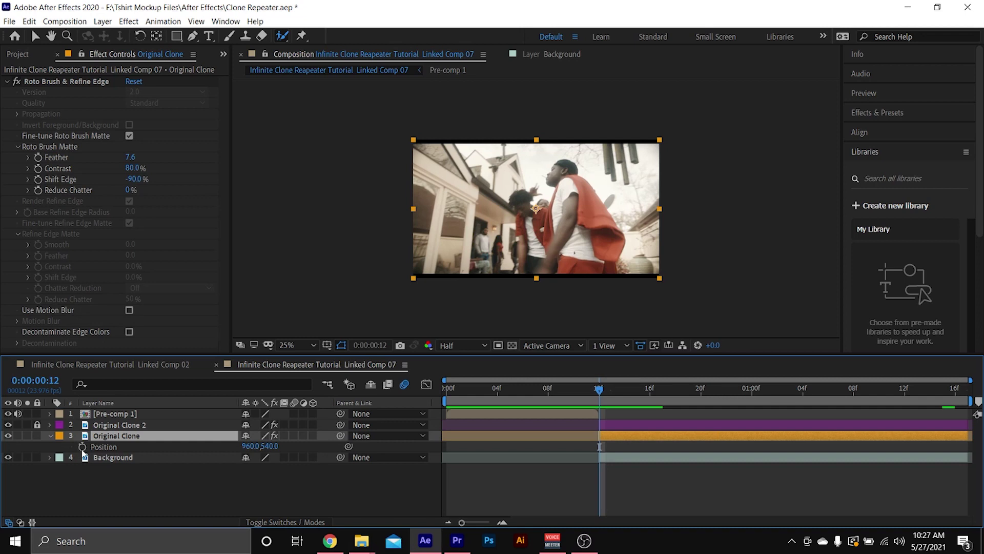
{"action": "left_click", "coordinate": [81, 447]}
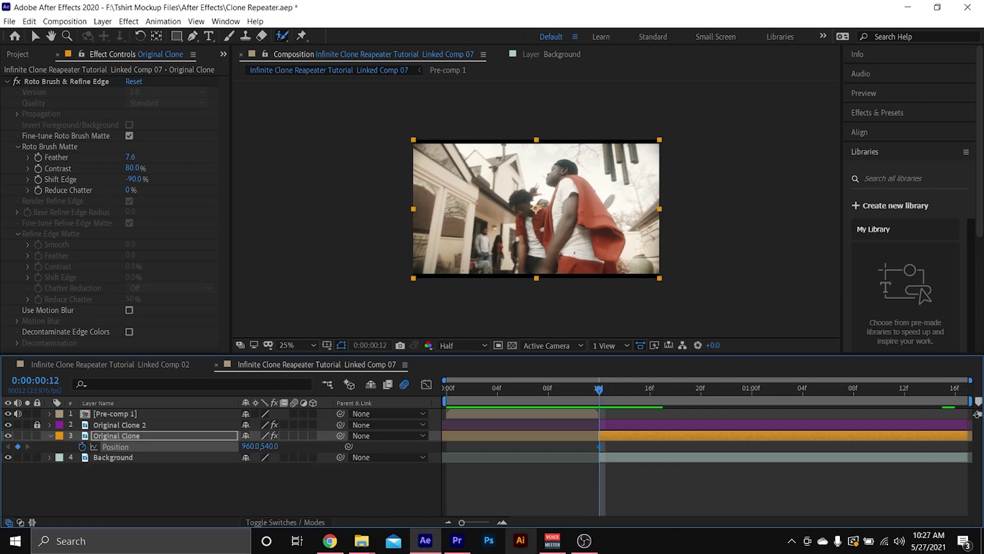
{"action": "left_click_drag", "start_coordinate": [603, 389], "coordinate": [792, 422]}
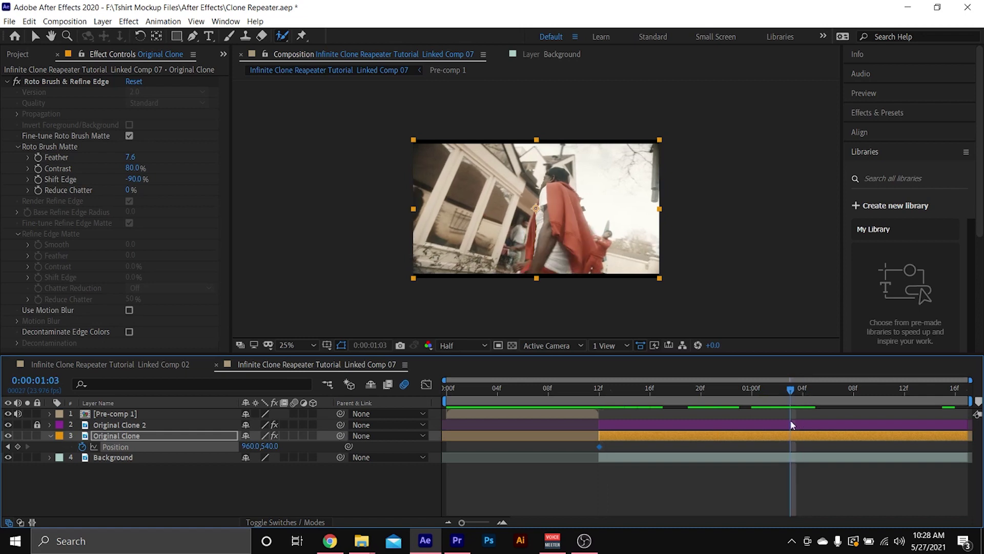
{"action": "left_click_drag", "start_coordinate": [251, 446], "coordinate": [398, 468]}
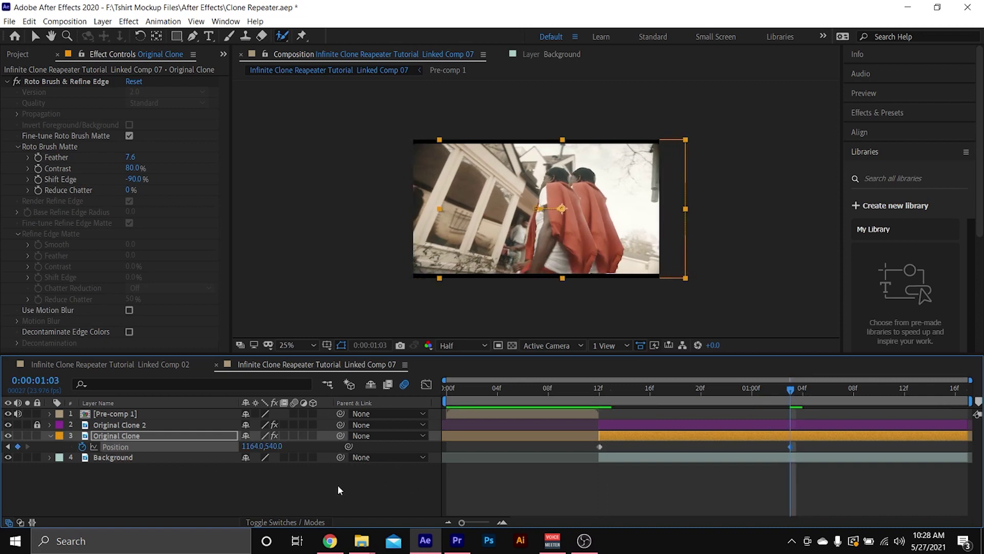
Step: Duplicate Original Clone into Clones 3–5, pushing each copy further right along X
{"action": "key", "text": "ctrl+d"}
{"action": "left_click_drag", "start_coordinate": [251, 458], "coordinate": [373, 460]}
{"action": "key", "text": "ctrl+d"}
{"action": "left_click_drag", "start_coordinate": [245, 467], "coordinate": [436, 469]}
{"action": "key", "text": "ctrl+d"}
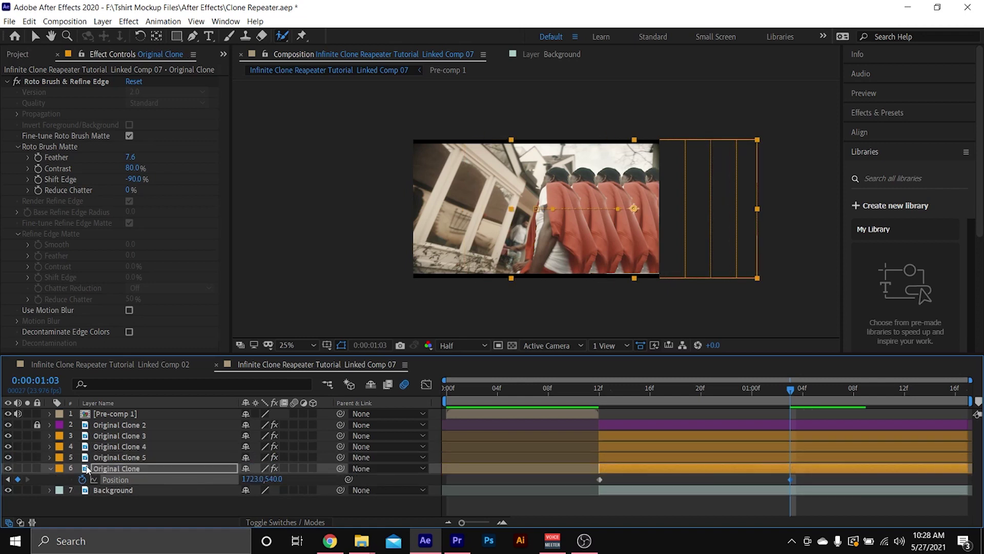
Step: Select all four moving clones, apply Easy Ease (F9) to their Position keyframes, and play back
{"action": "left_click", "coordinate": [50, 468]}
{"action": "left_click", "coordinate": [125, 436], "text": "shift"}
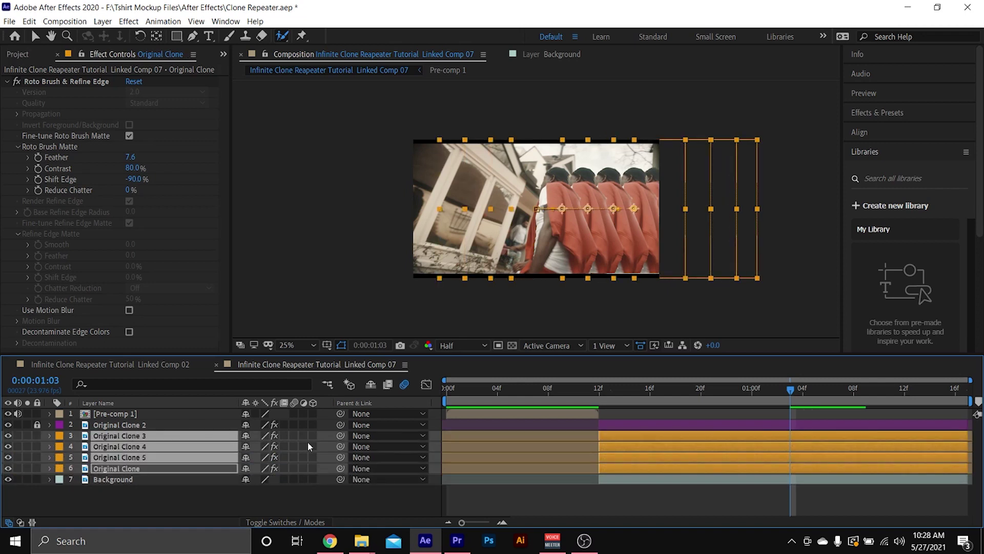
{"action": "key", "text": "p"}
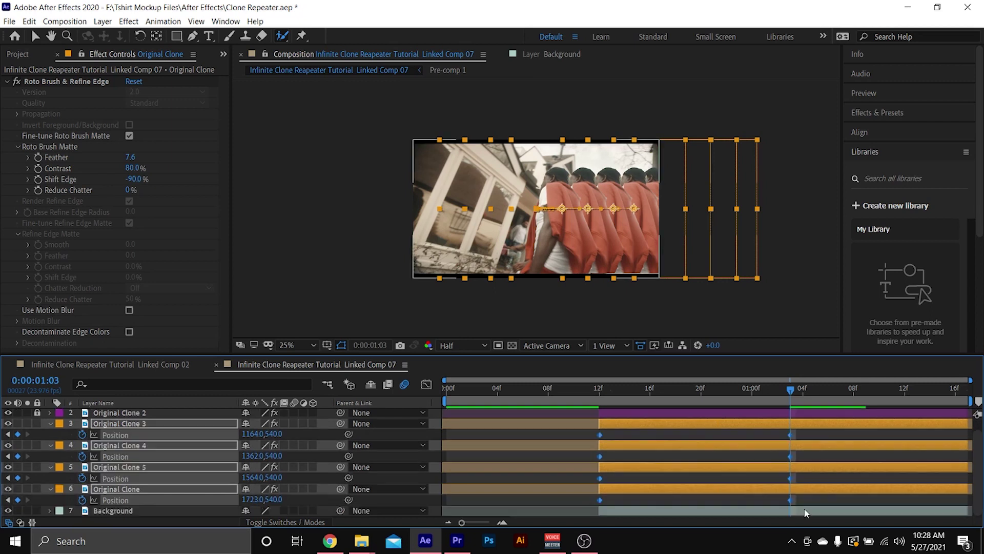
{"action": "key", "text": "F9"}
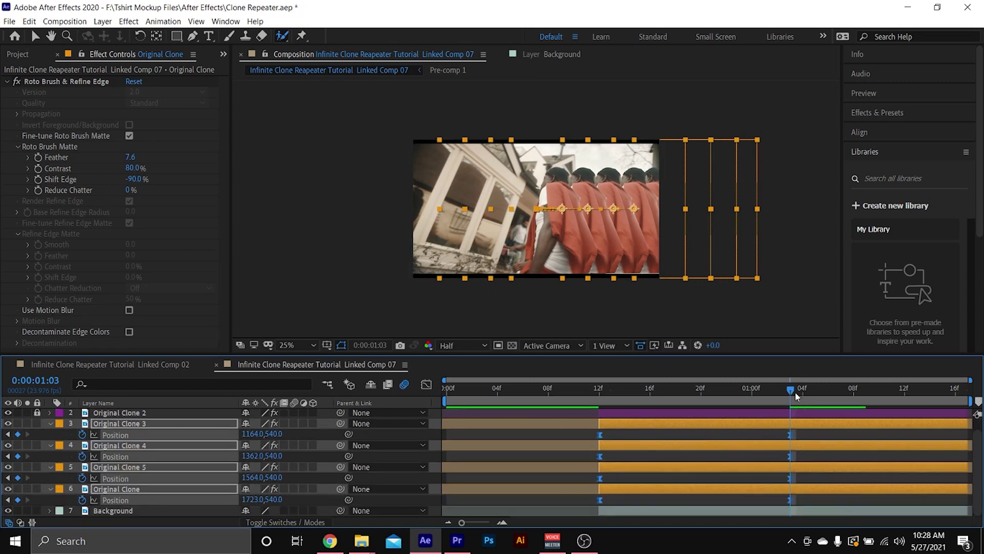
{"action": "key", "text": "space"}
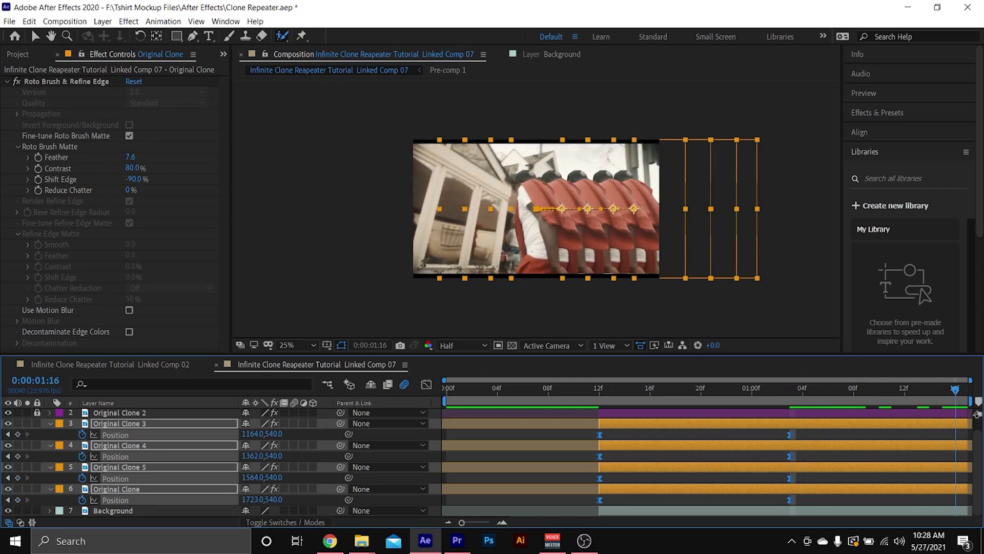
Step: Reset the clones' Position to add return keyframes at 960,540, then preview from the first frame
{"action": "right_click", "coordinate": [265, 500]}
{"action": "left_click", "coordinate": [307, 429]}
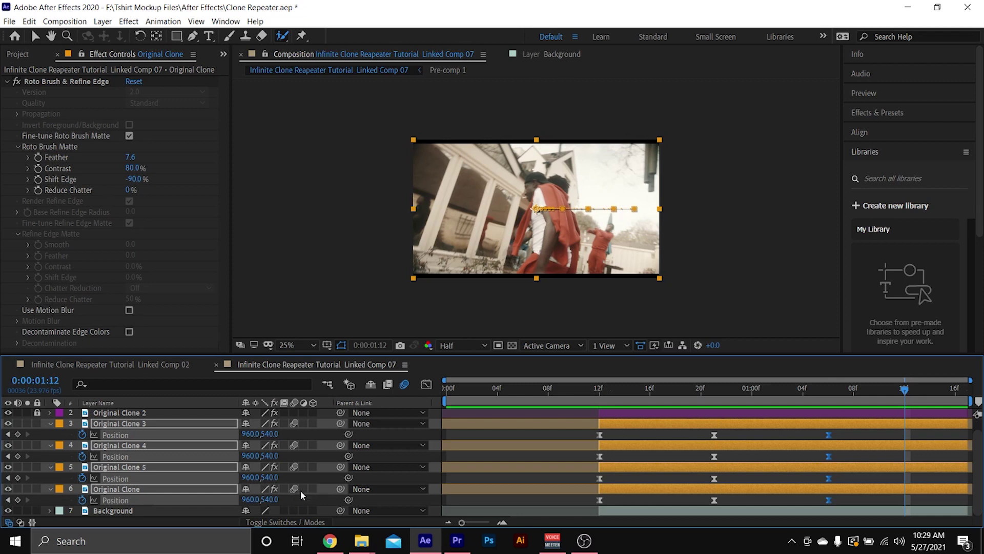
{"action": "key", "text": "Home"}
{"action": "key", "text": "space"}
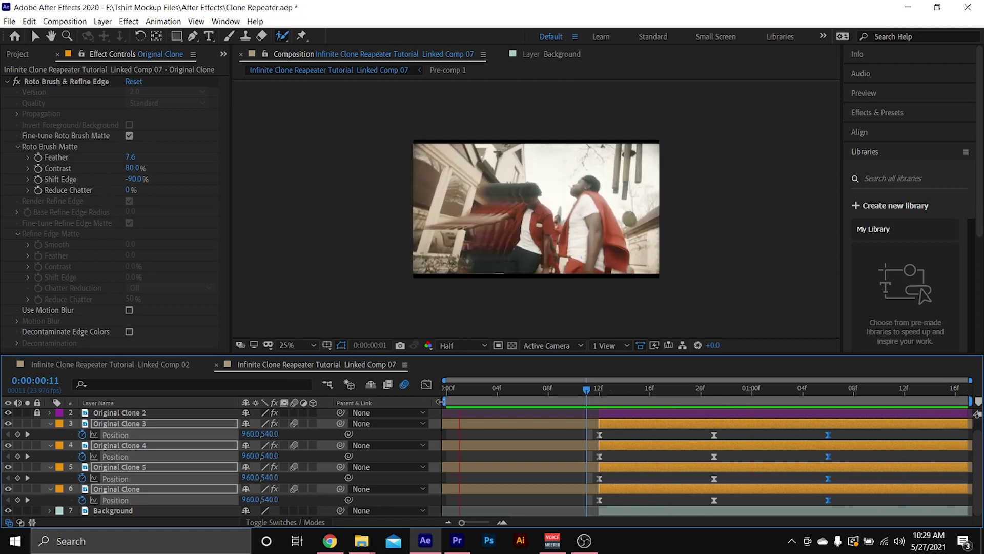
{"action": "left_click", "coordinate": [459, 405]}
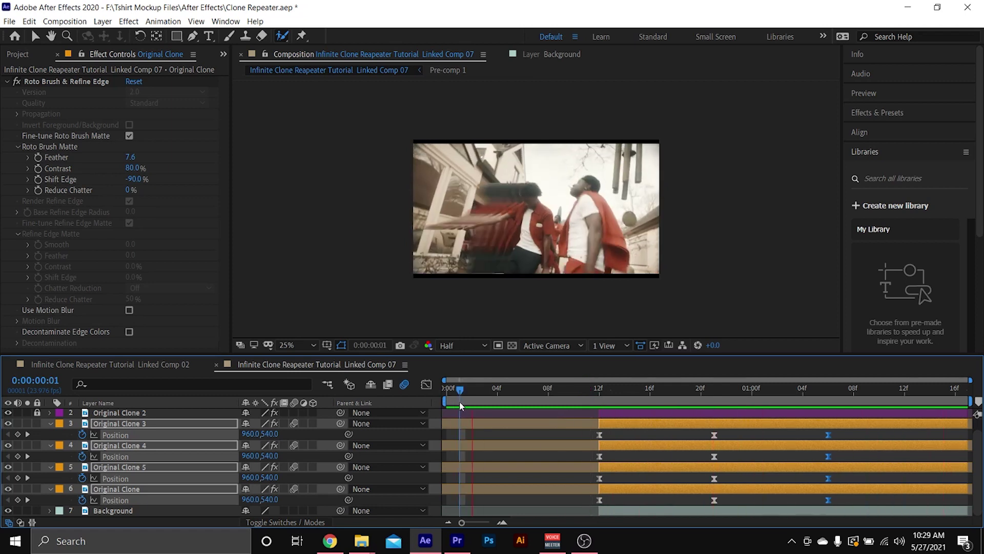
{"action": "left_click_drag", "start_coordinate": [461, 399], "coordinate": [429, 399]}
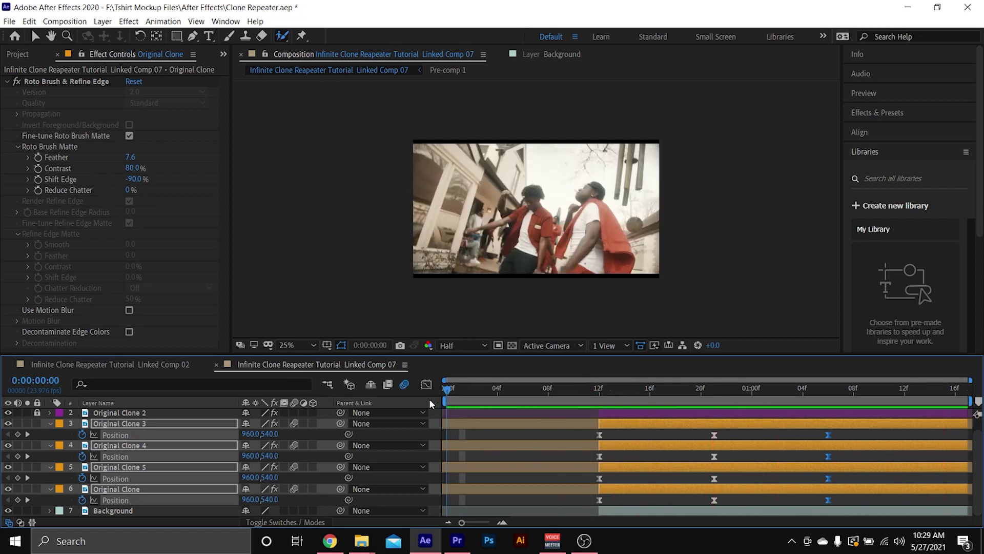